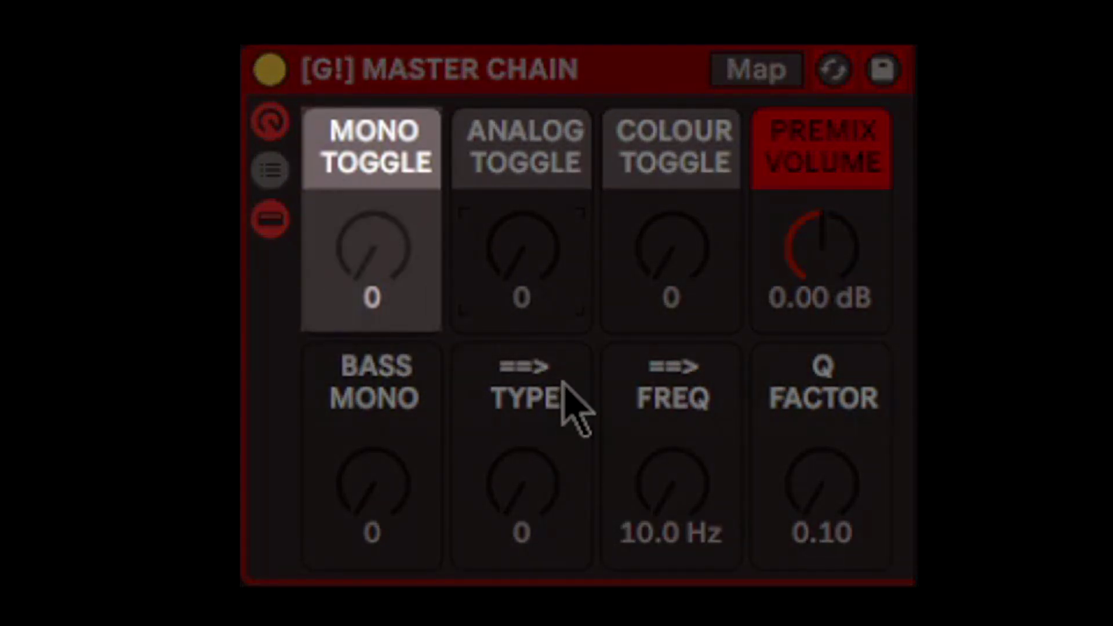
- Try the Master Chain rack's Bass Mono and Type macros at 127 and sweep the Freq and Q Factor macros
mouse_move(397, 304)
left_mouse_down()
mouse_move(398, 245)
mouse_move(398, 301)
left_mouse_up()
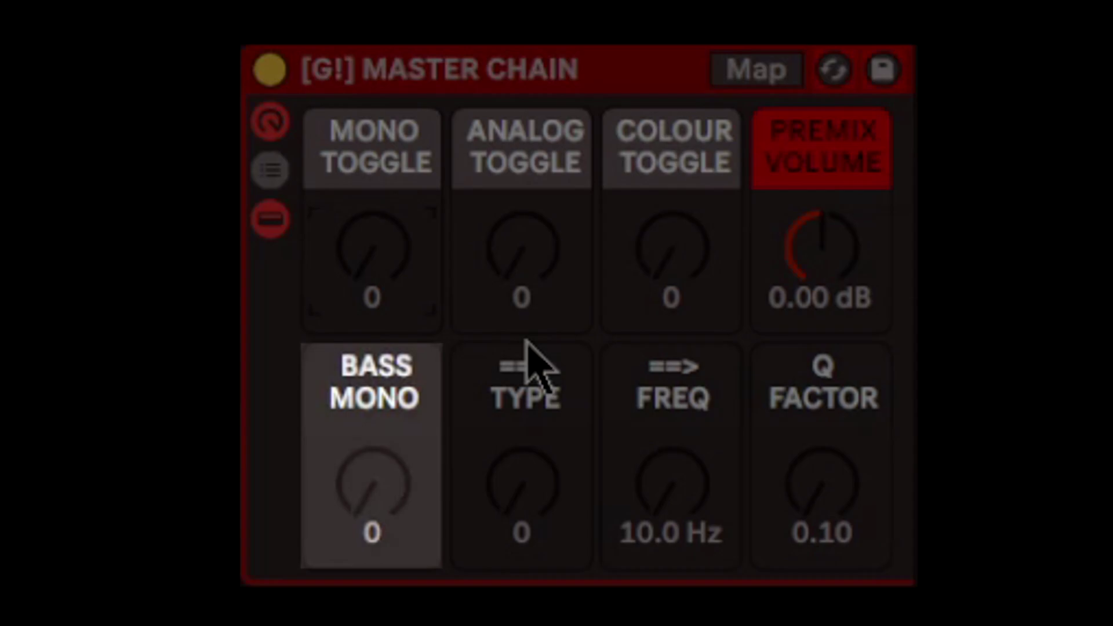
left_click_drag(363, 541, 363, 482)
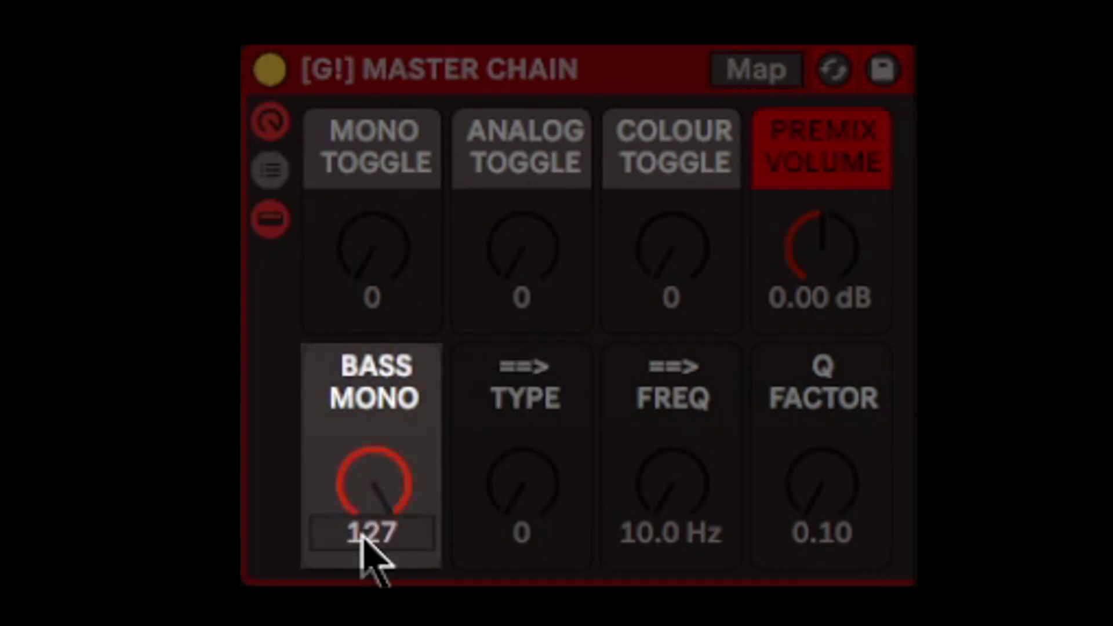
mouse_move(659, 510)
left_mouse_down()
mouse_move(659, 459)
mouse_move(659, 513)
left_mouse_up()
left_click_drag(559, 522, 559, 487)
mouse_move(673, 510)
left_mouse_down()
mouse_move(673, 446)
mouse_move(673, 513)
left_mouse_up()
left_click_drag(771, 576, 771, 511)
- Return Freq to 10.0 Hz, Q Factor to 0.10, and the Type and Bass Mono macros to 0
mouse_move(673, 513)
left_mouse_down()
mouse_move(673, 458)
mouse_move(672, 522)
left_mouse_up()
left_click_drag(820, 566, 820, 603)
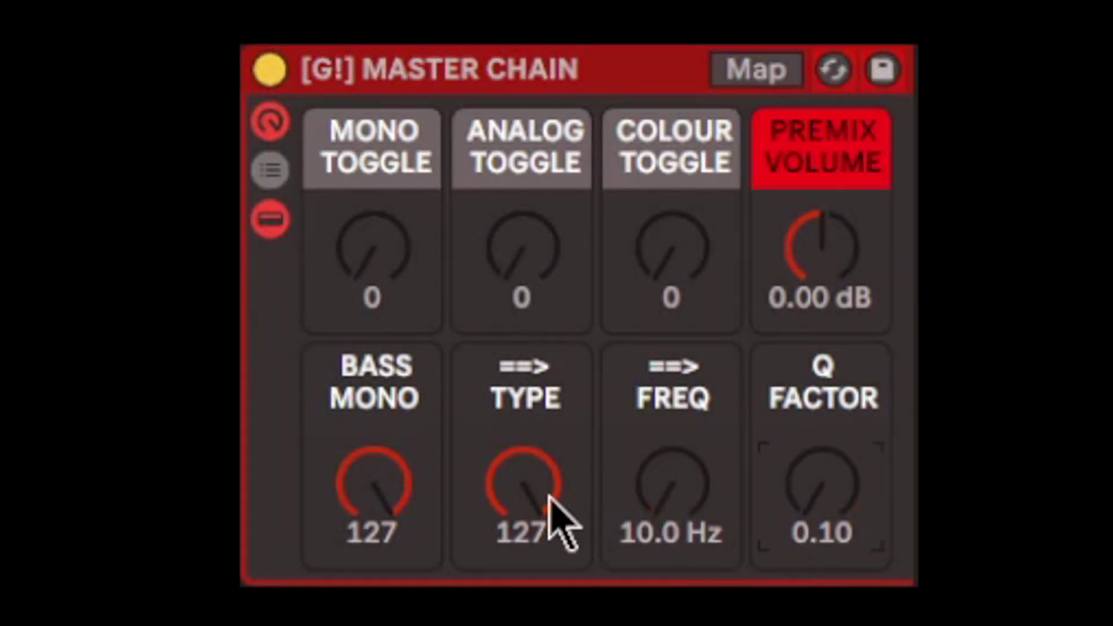
left_click_drag(507, 481, 508, 522)
left_click_drag(374, 482, 374, 521)
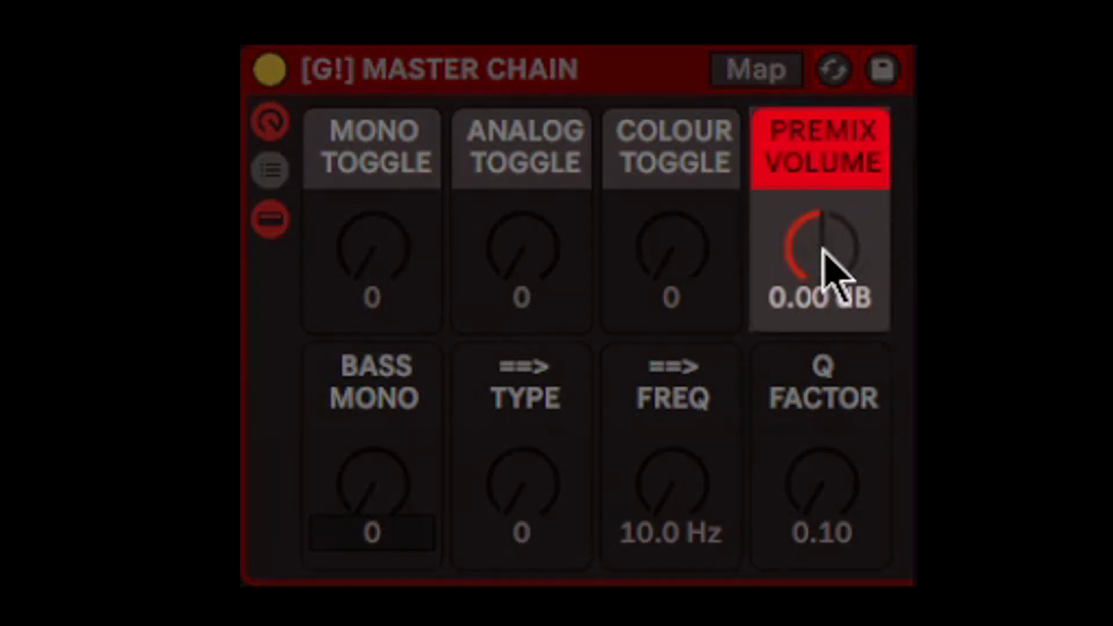
- Try the Premix Volume macro at 4.02 dB and reset it to 0.00 dB
mouse_move(824, 249)
left_mouse_down()
mouse_move(823, 261)
mouse_move(824, 226)
left_mouse_up()
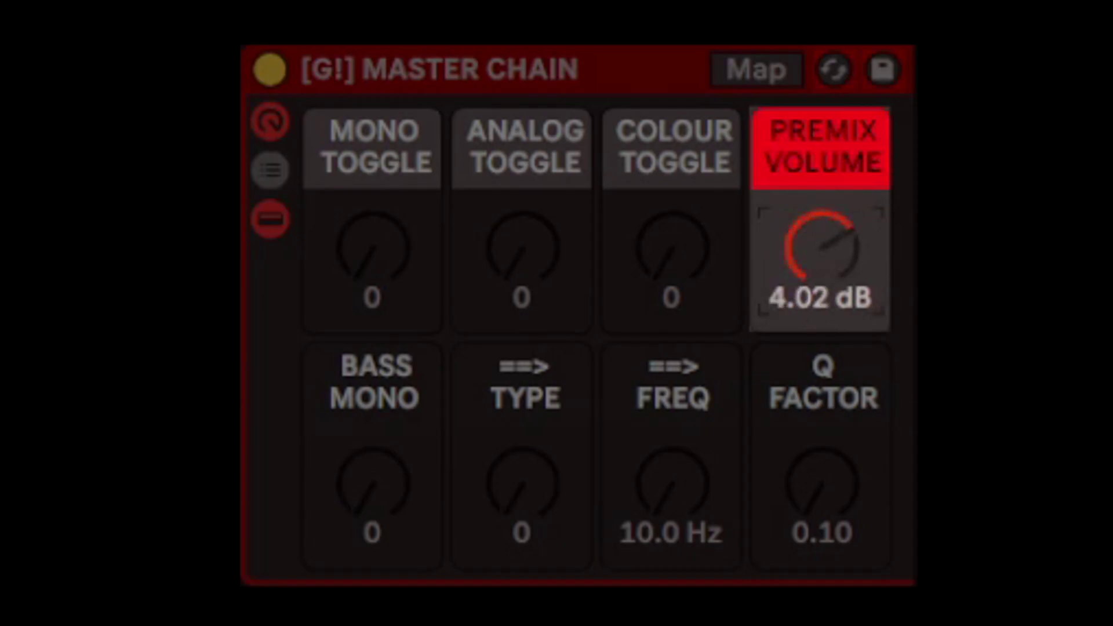
left_click_drag(824, 244, 823, 249)
key("Delete")
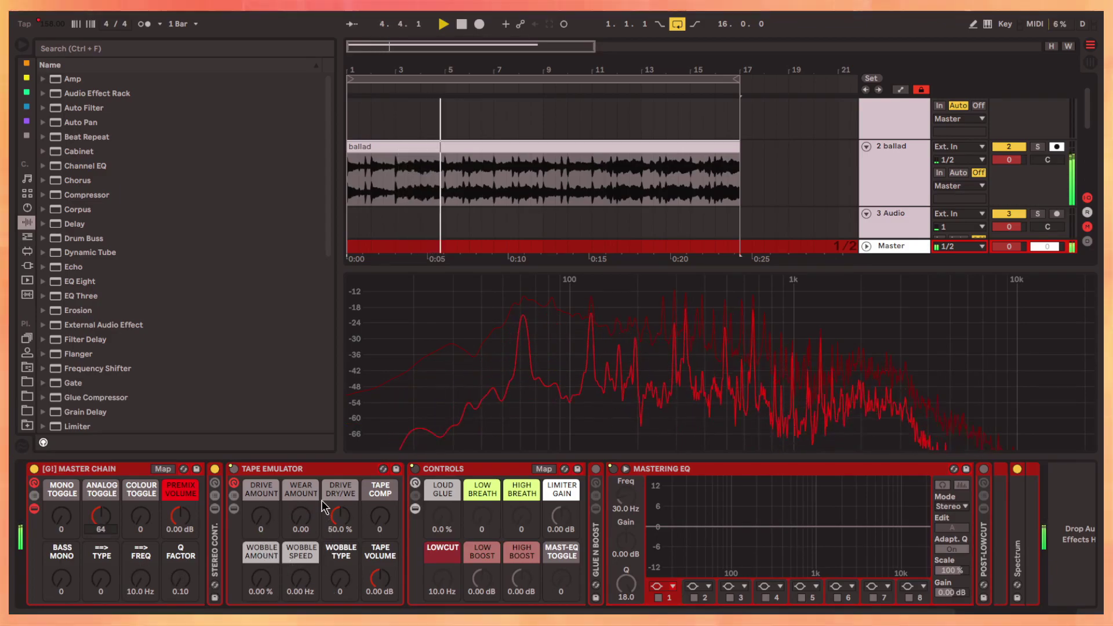
- Find and select the Analog Tape Channel Strip.adg preset among the Mixing & Mastering audio effect racks
left_click_drag(36, 147, 38, 124)
left_click(44, 94)
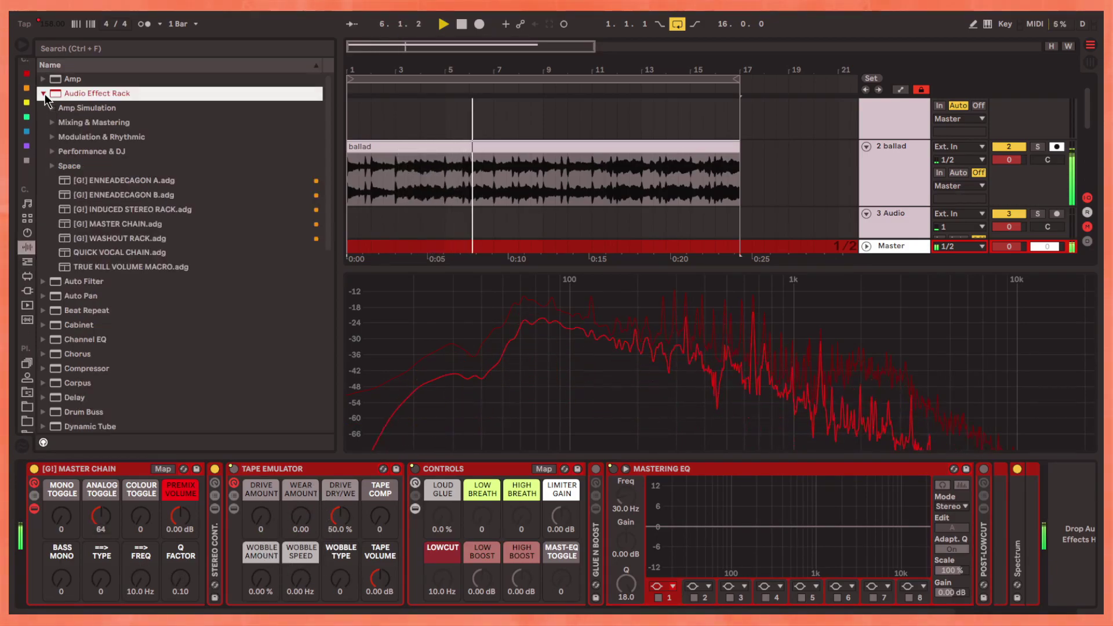
left_click(53, 123)
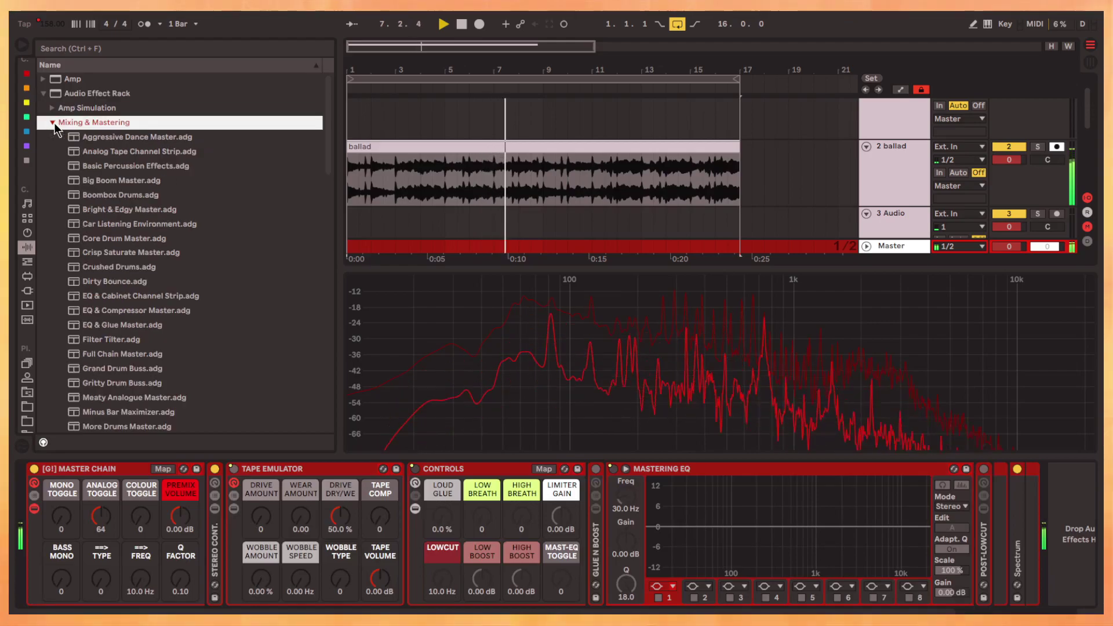
left_click(114, 152)
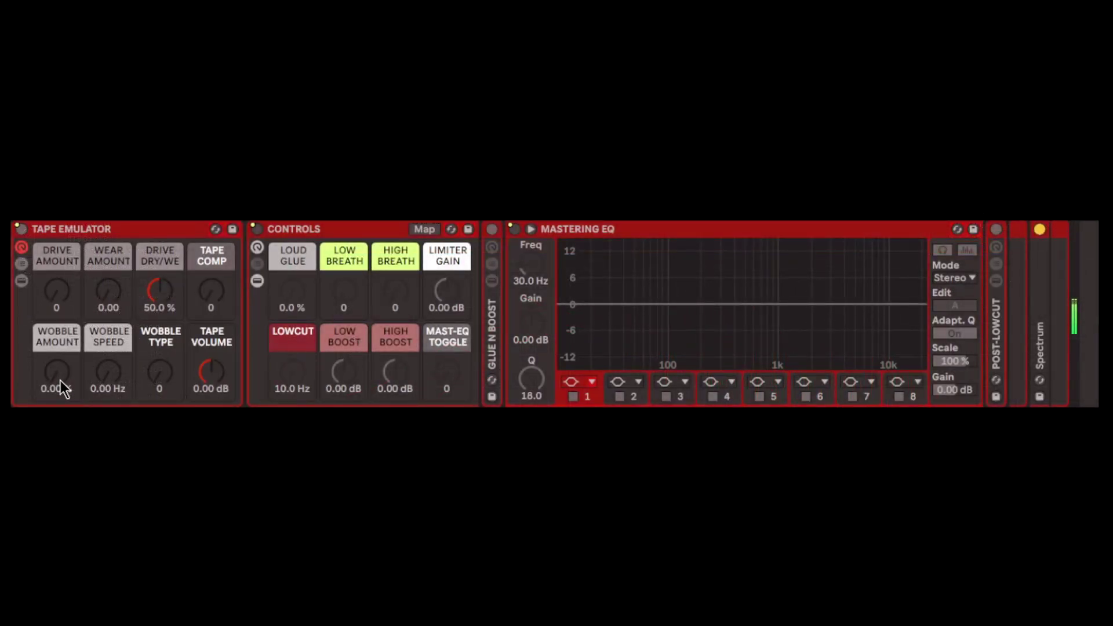
- Show the Tape Emulator rack's inner devices and unfold its nested Audio Effect Rack containing the delay
left_click(21, 281)
double_click(301, 314)
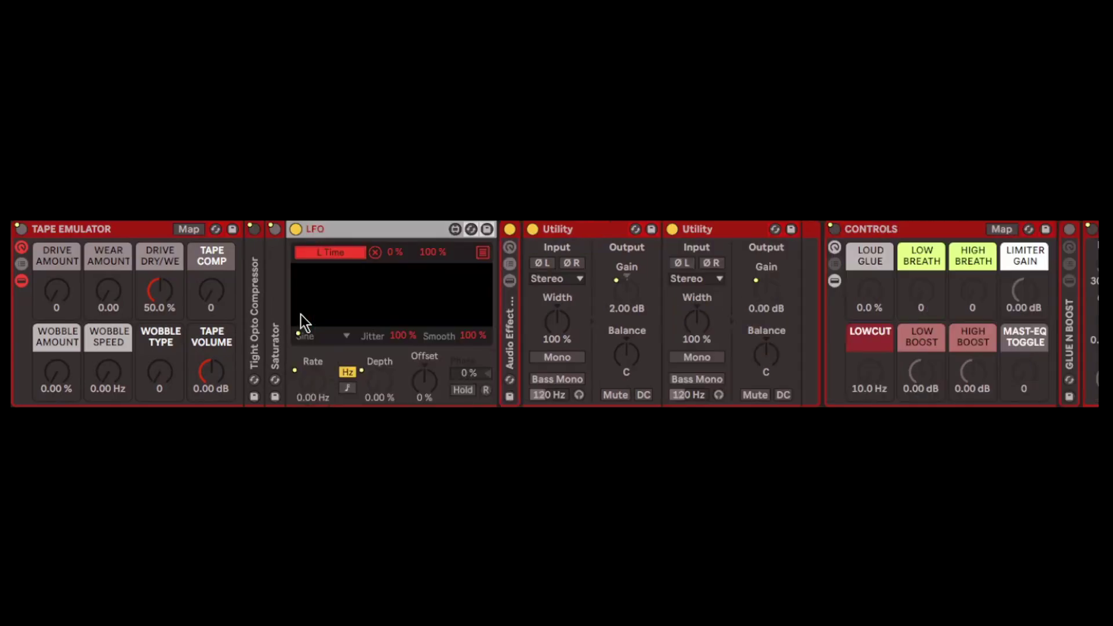
double_click(511, 334)
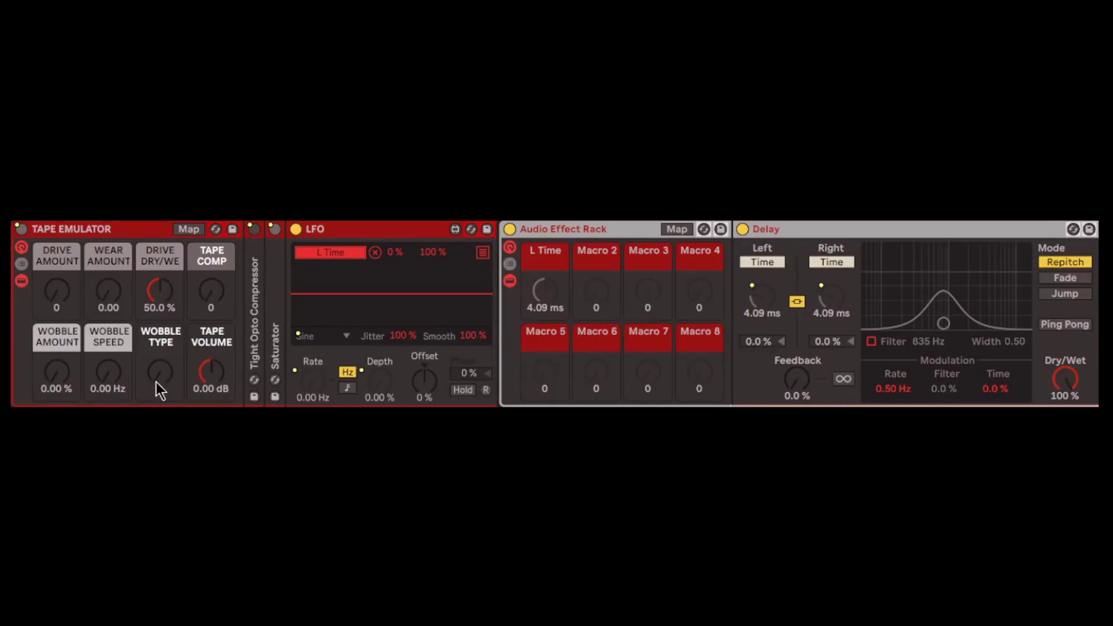
- Raise Wobble Amount to 54.3 % and, at a Wobble Speed of 0.55 Hz, step Wobble Type through the LFO waveforms up to Bin
left_click_drag(53, 376, 52, 342)
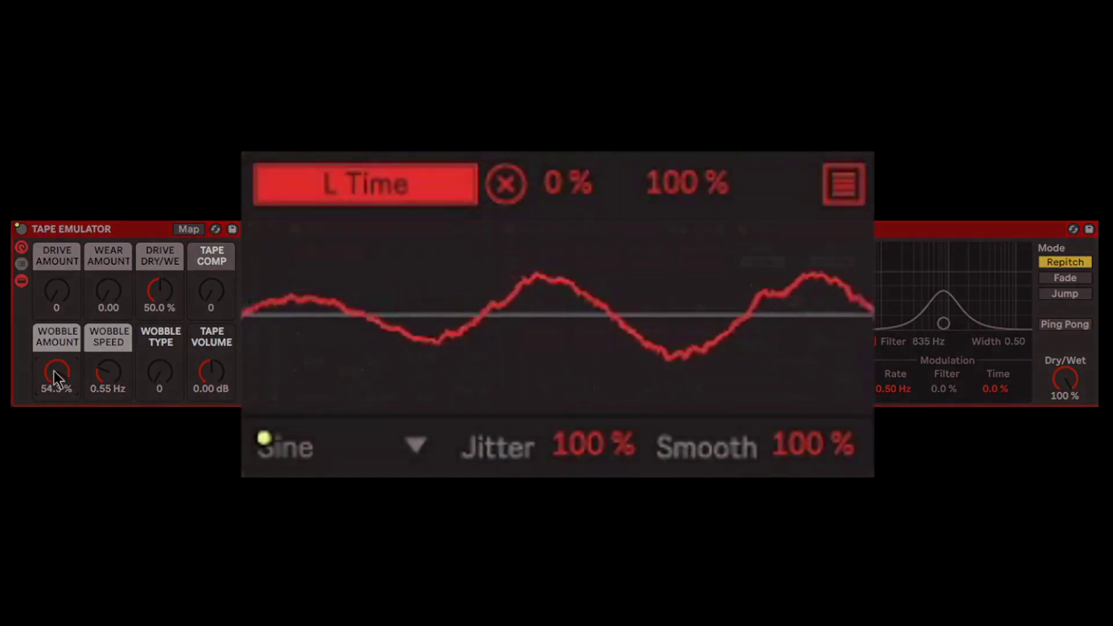
left_click_drag(152, 387, 152, 377)
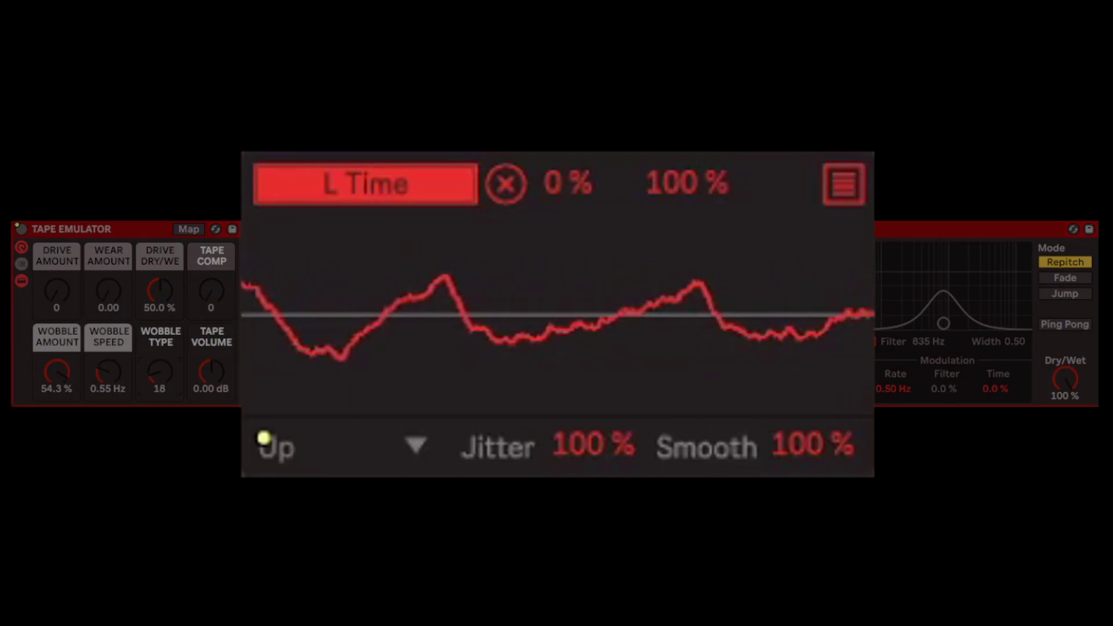
left_click_drag(152, 377, 152, 369)
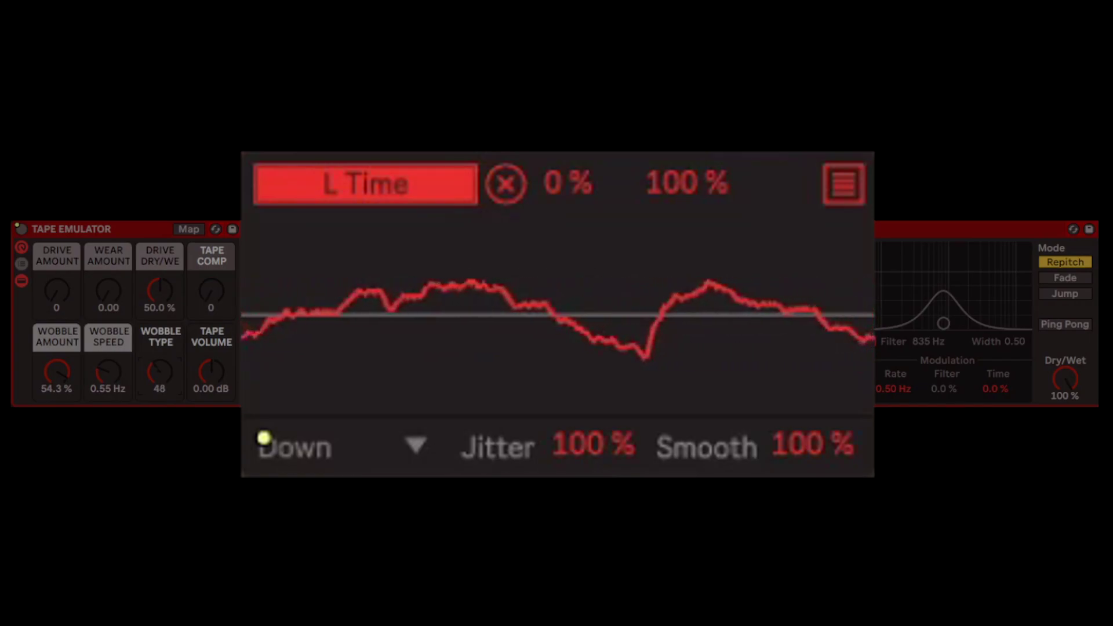
left_click_drag(152, 368, 152, 363)
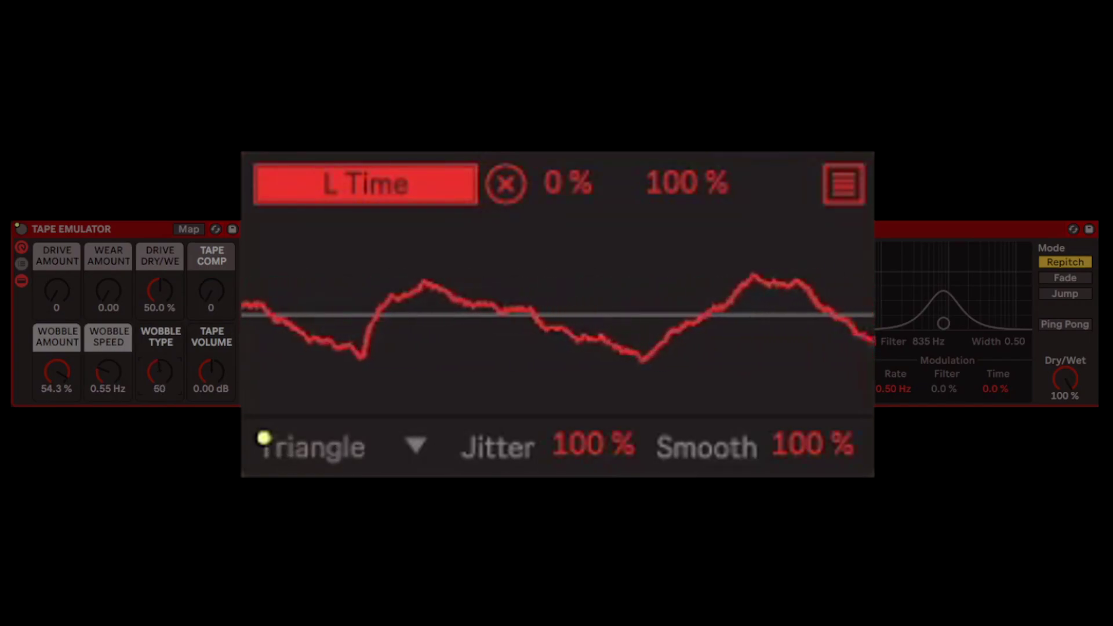
left_click_drag(152, 363, 152, 356)
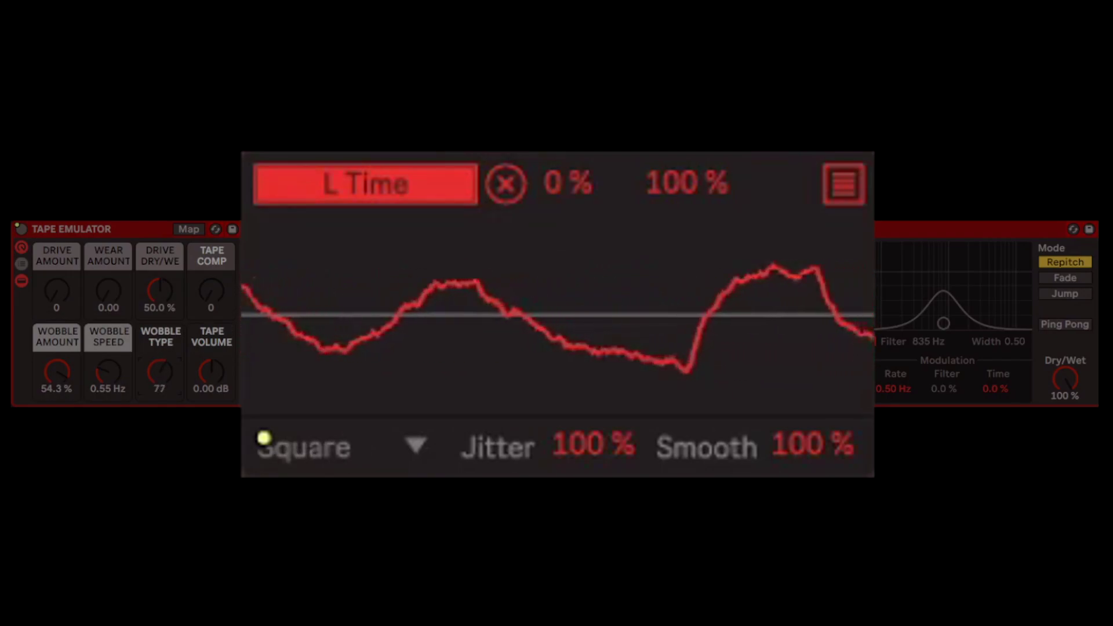
left_click_drag(159, 372, 160, 359)
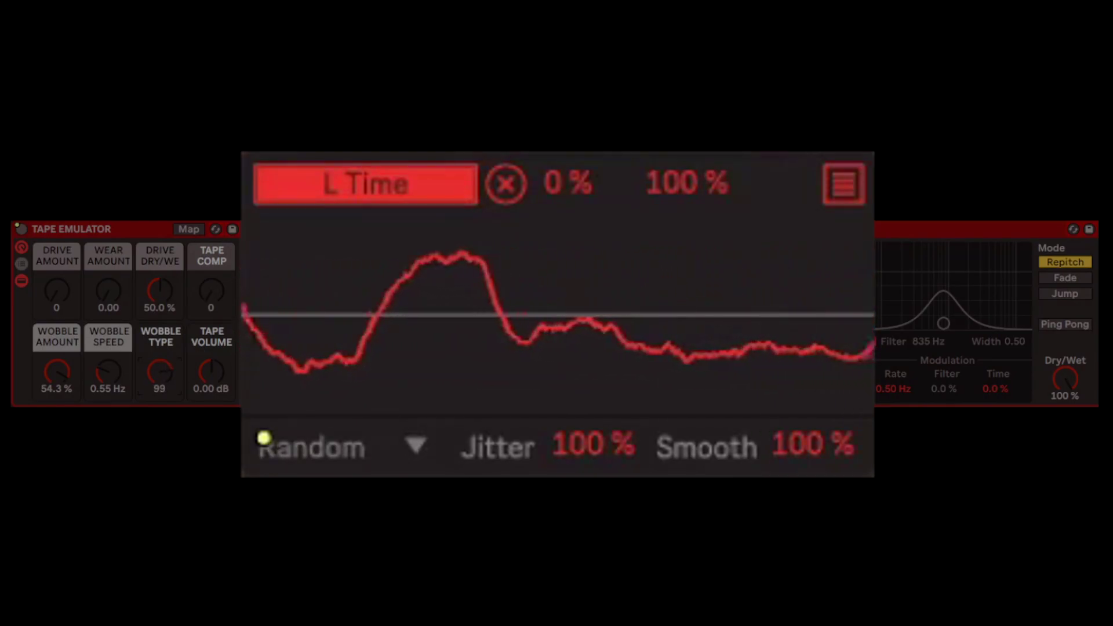
mouse_move(151, 374)
left_mouse_down()
mouse_move(151, 348)
mouse_move(151, 374)
left_mouse_up()
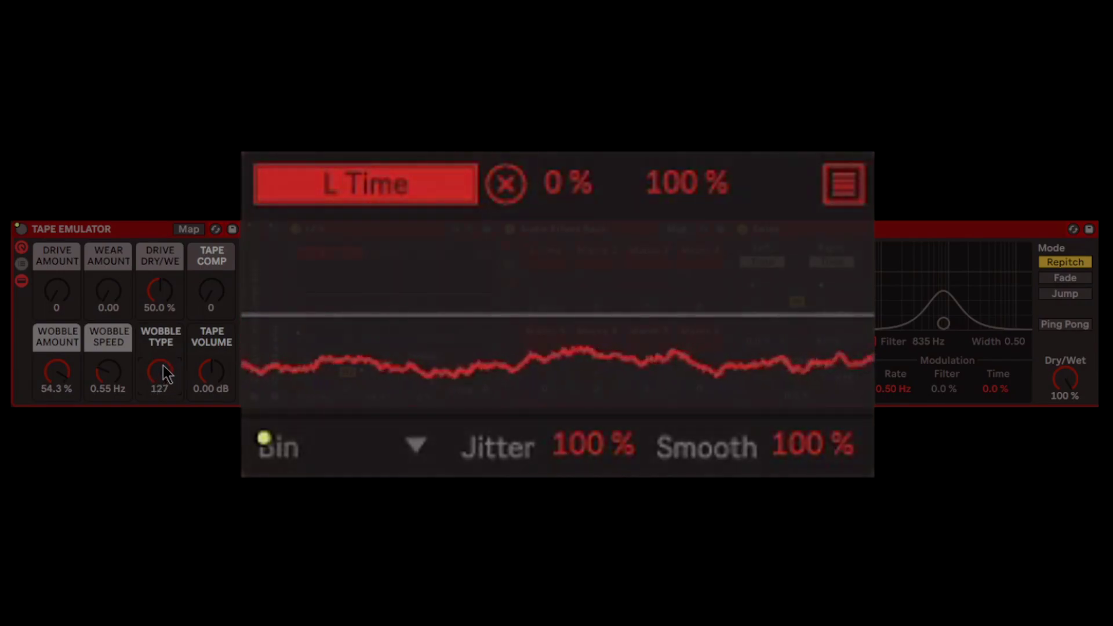
- Reset Wobble Amount to 0.00 %, fold the LFO and nested Audio Effect Rack, and hide the Tape Emulator's devices
left_click_drag(58, 374, 58, 432)
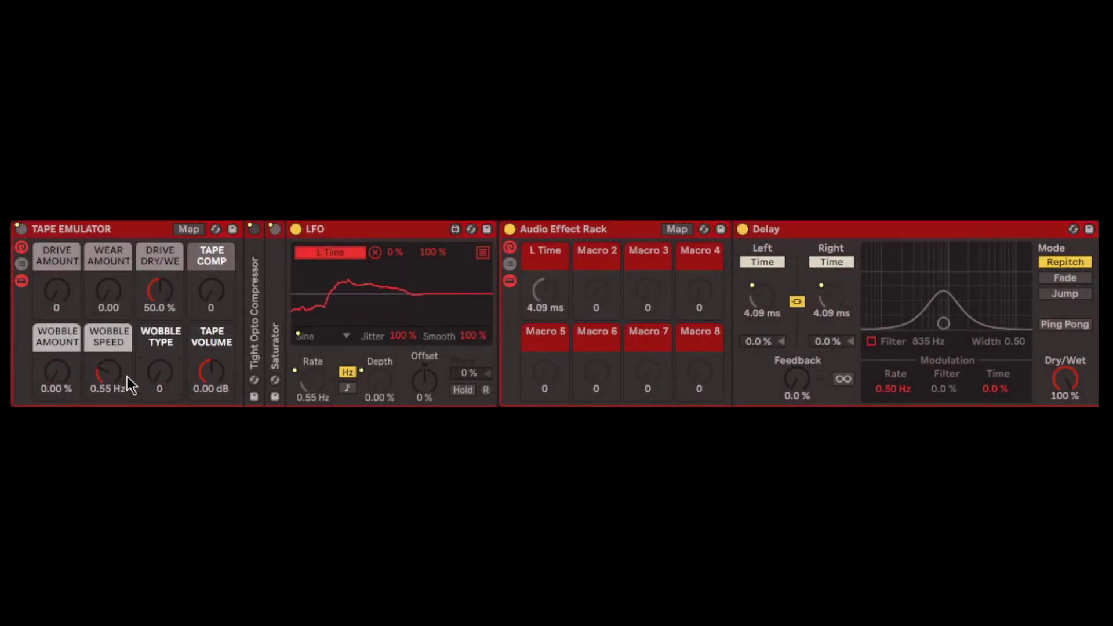
double_click(374, 234)
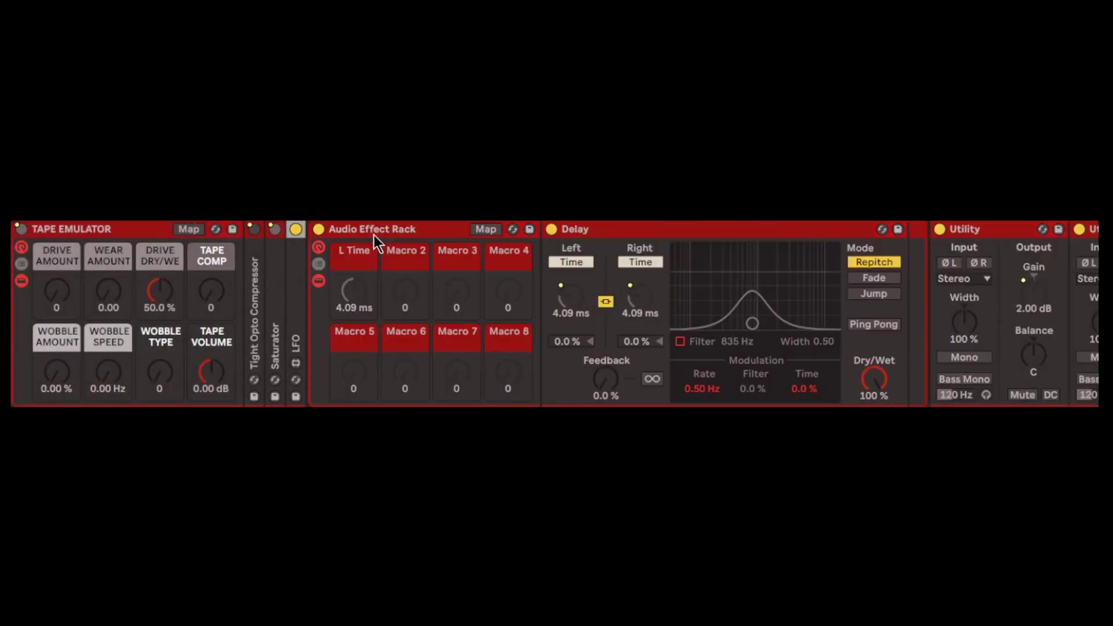
double_click(370, 229)
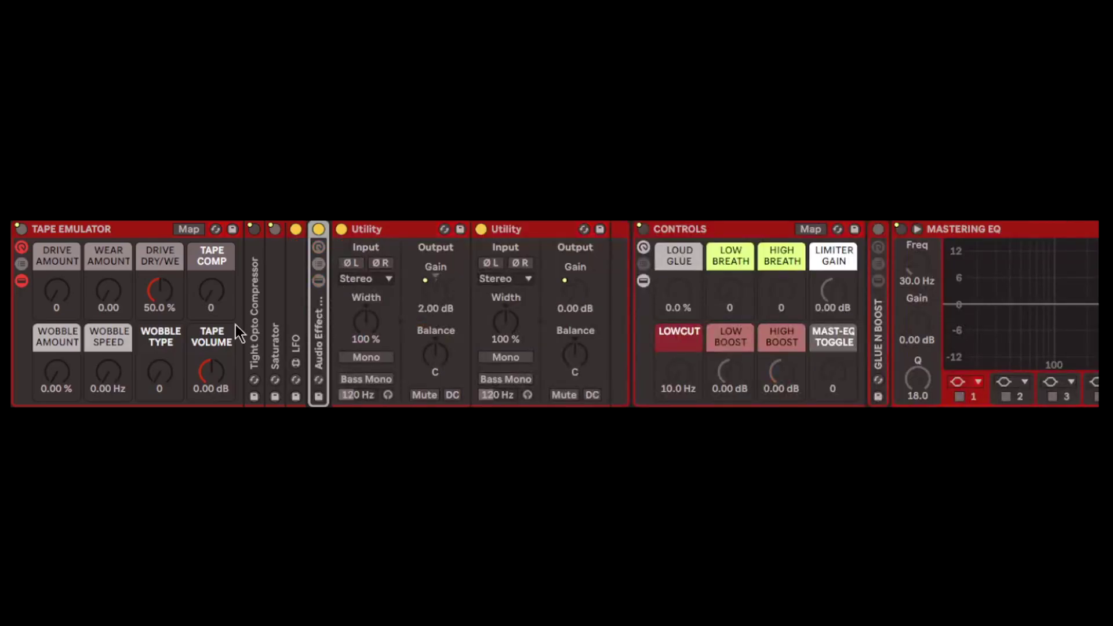
left_click(21, 281)
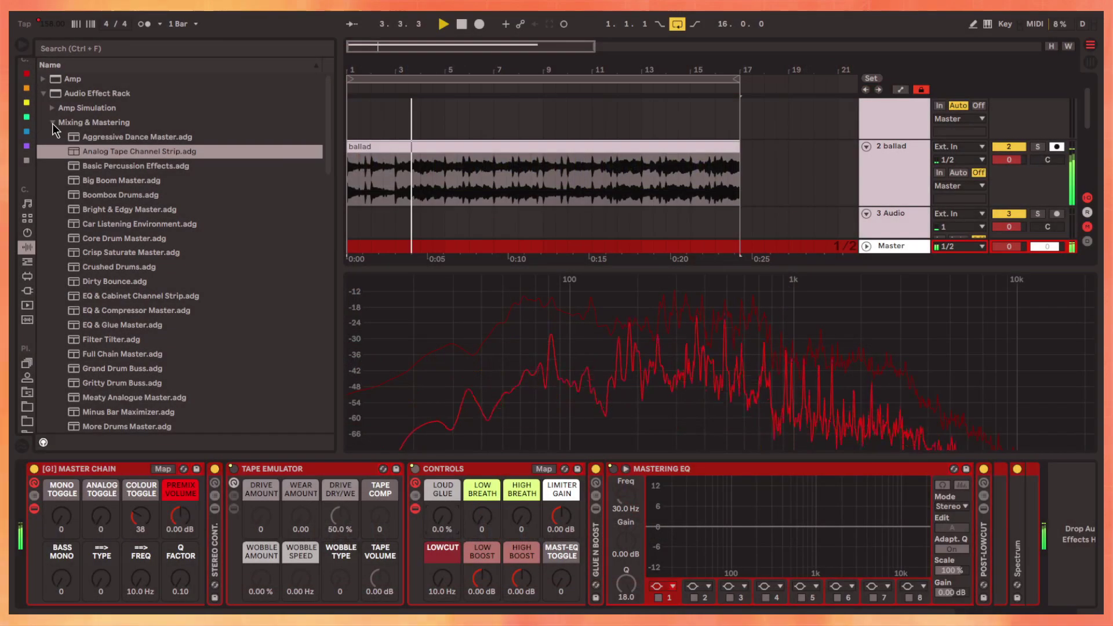
- Collapse the Mixing & Mastering folder and select the Mastering - Make It Loud.adv preset in the browser
left_click(50, 116)
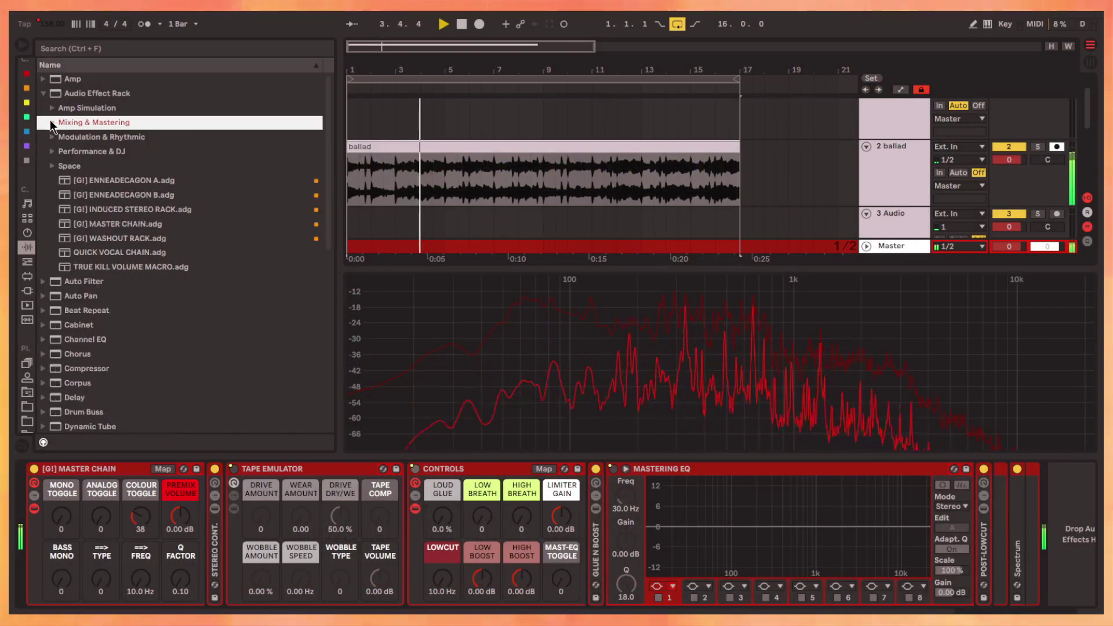
scroll(85, 283, "down", 1)
scroll(114, 291, "down", 4)
left_click(44, 293)
scroll(153, 241, "down", 2)
scroll(174, 241, "down", 4)
left_click(154, 297)
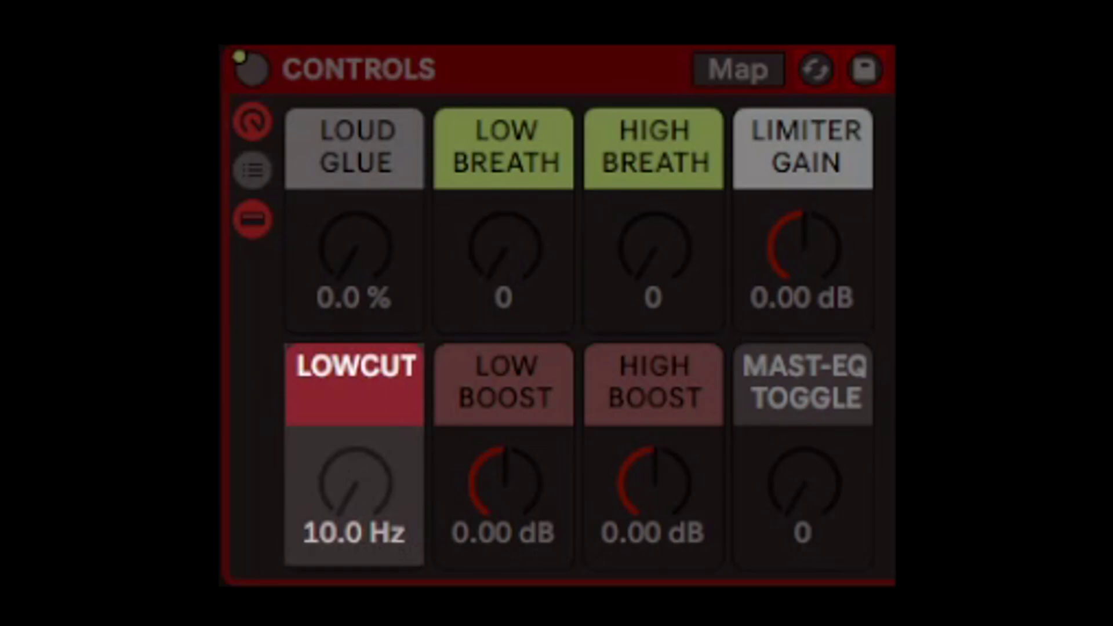
- Try the Controls rack's Lowcut at 39.3 Hz and return it to 10.0 Hz
left_click_drag(346, 514, 345, 506)
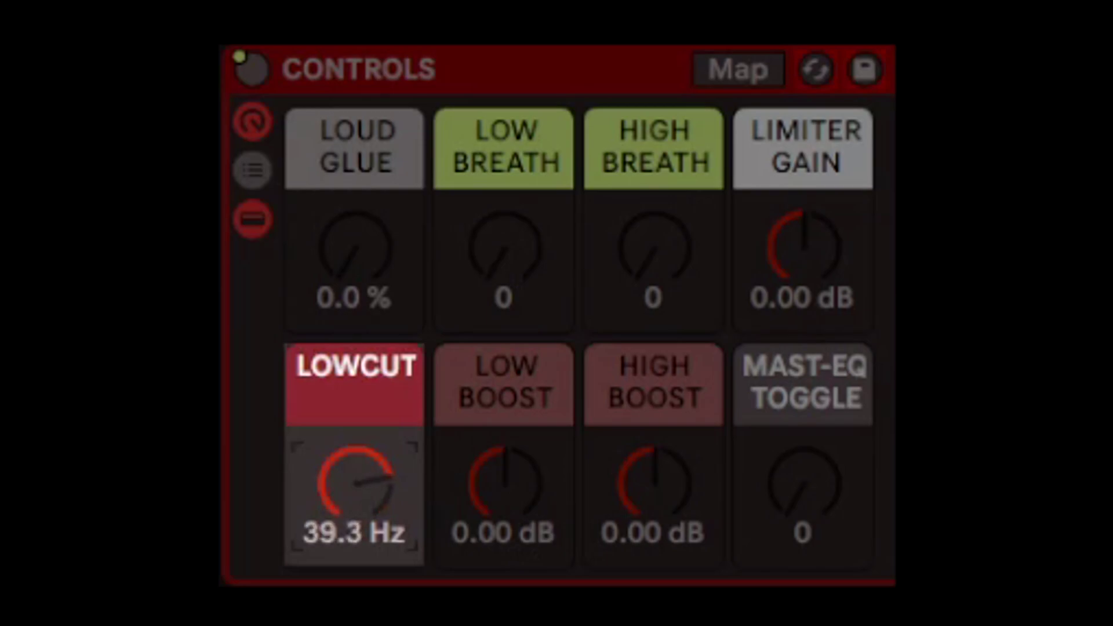
left_click_drag(345, 505, 346, 522)
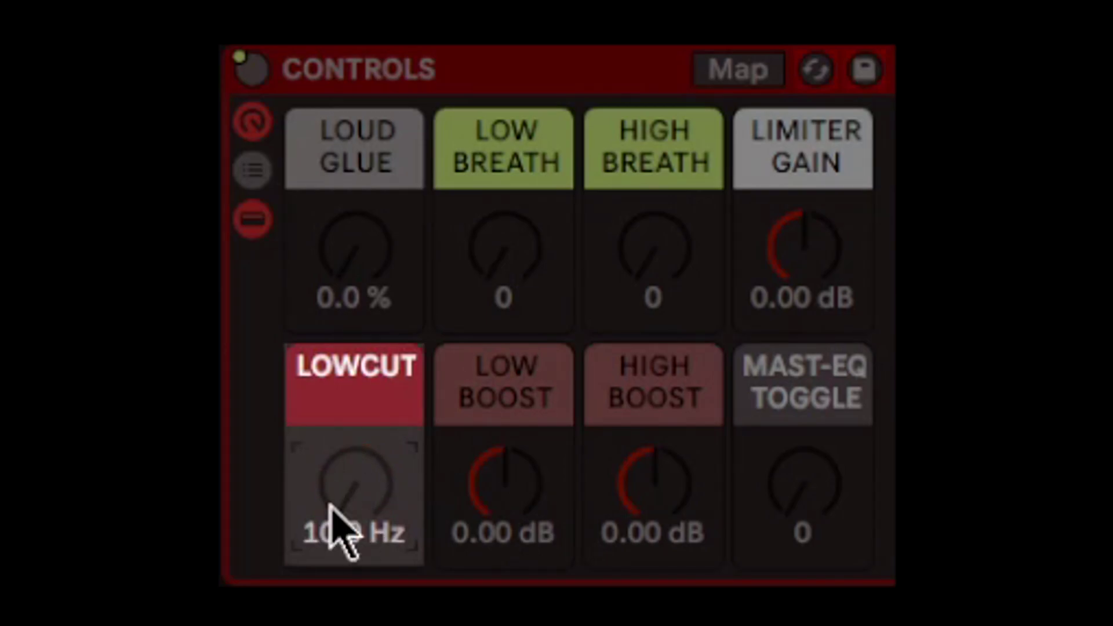
- Audition the Low and High Boost macros, taking High Boost to 15 dB, and the Low and High Breath macros, restoring their defaults
mouse_move(512, 510)
left_mouse_down()
mouse_move(512, 453)
mouse_move(512, 564)
mouse_move(512, 508)
left_mouse_up()
left_click_drag(659, 489, 659, 450)
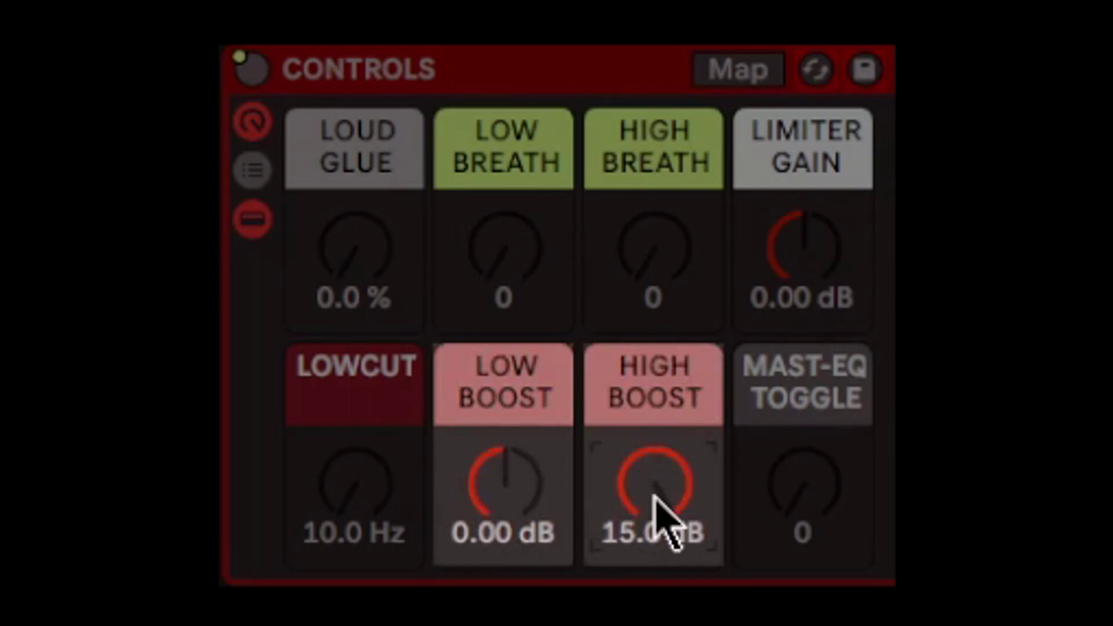
mouse_move(659, 511)
left_mouse_down()
mouse_move(659, 621)
mouse_move(661, 511)
left_mouse_up()
mouse_move(686, 281)
left_mouse_down()
mouse_move(686, 226)
mouse_move(686, 282)
left_mouse_up()
mouse_move(510, 273)
left_mouse_down()
mouse_move(511, 206)
mouse_move(511, 272)
left_mouse_up()
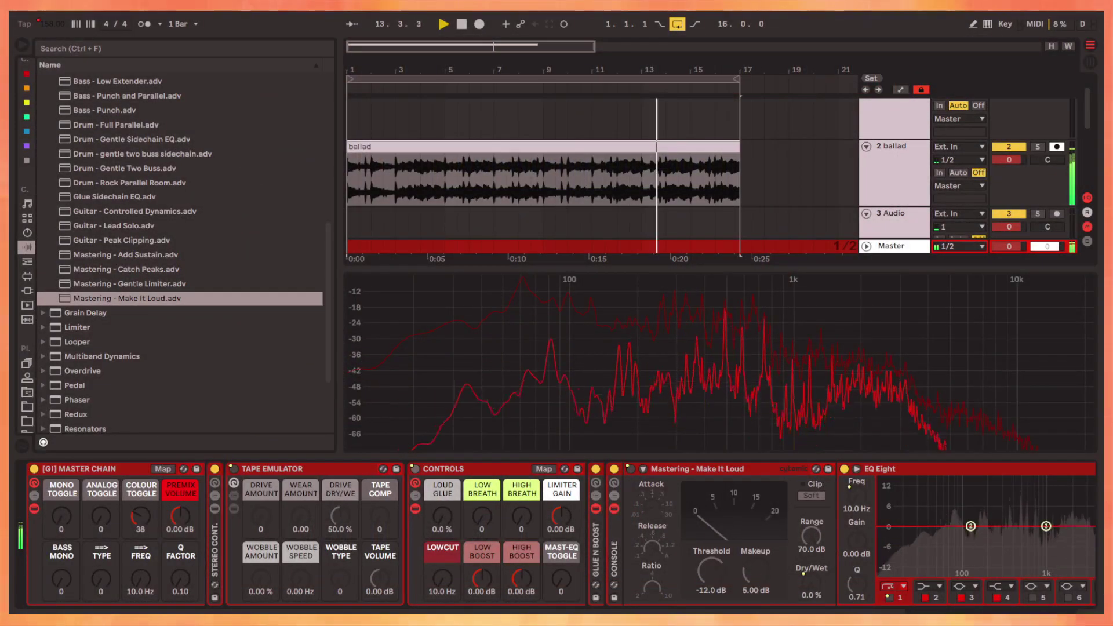
- Open the Fresh Air plug-in window from the Console rack and move it off the browser list
scroll(521, 533, "right", 5)
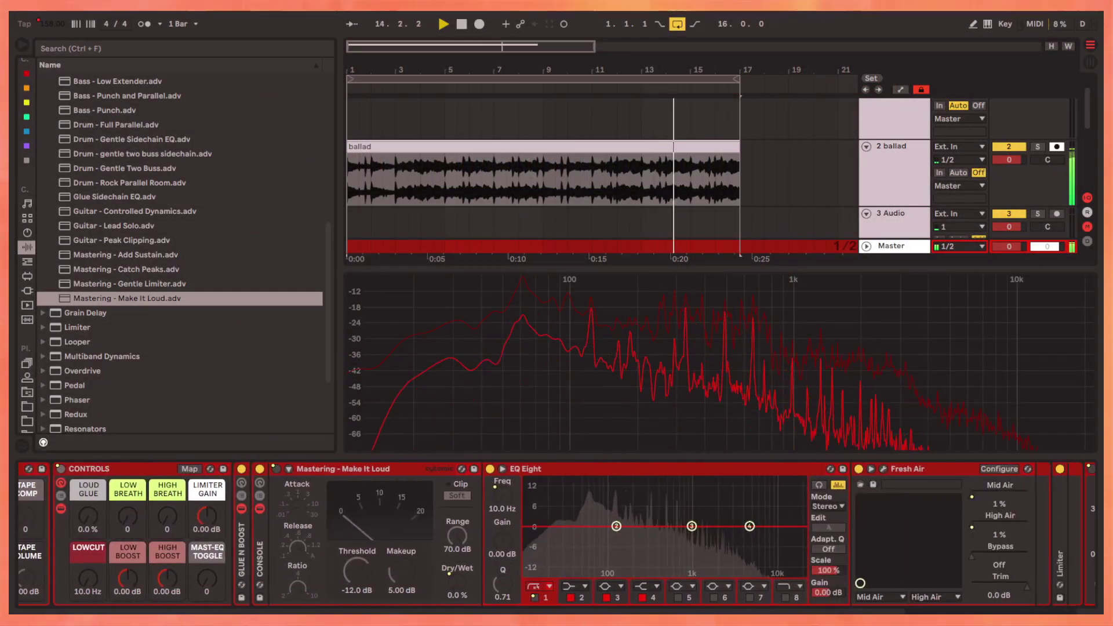
left_click(883, 468)
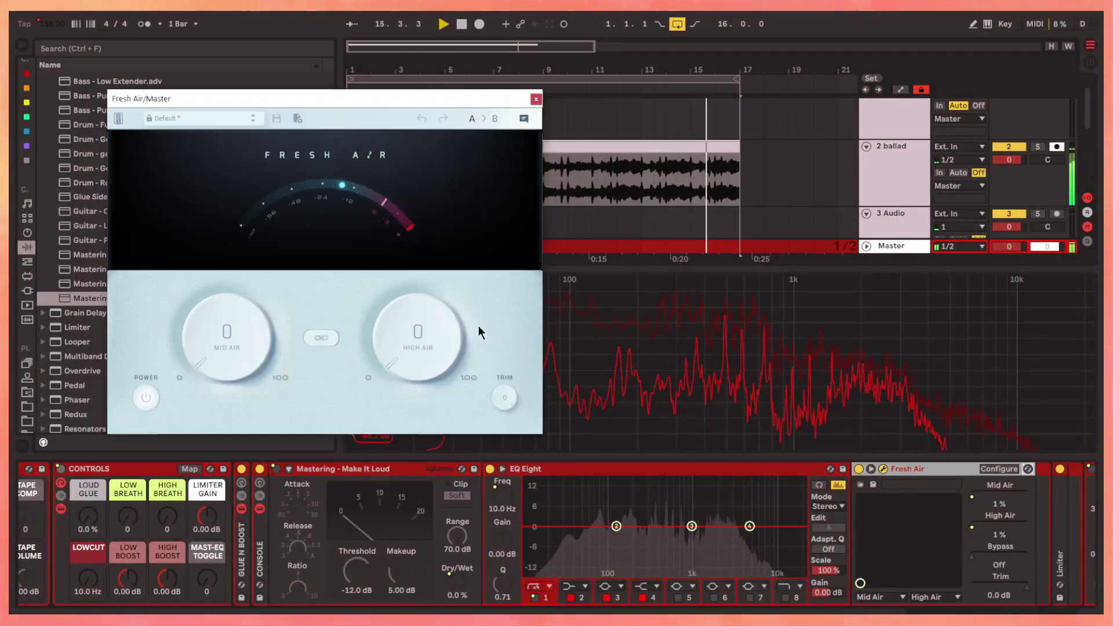
left_click_drag(404, 98, 550, 87)
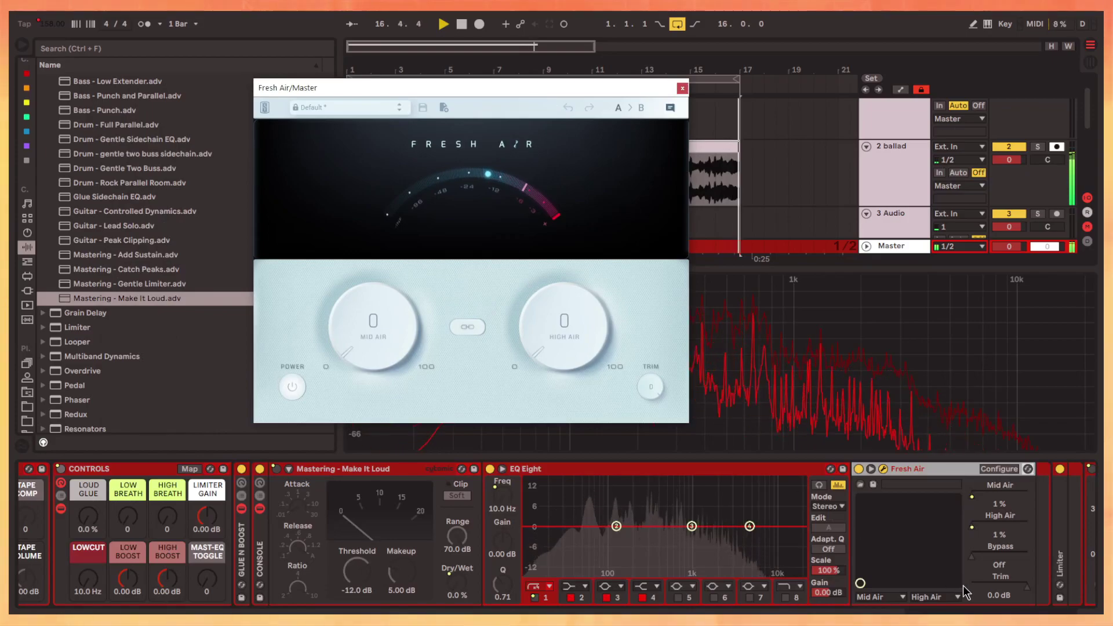
- Close the Fresh Air window and hide the inner devices of the Console and Glue N Boost racks
scroll(522, 533, "left", 5)
left_click_drag(436, 529, 469, 518)
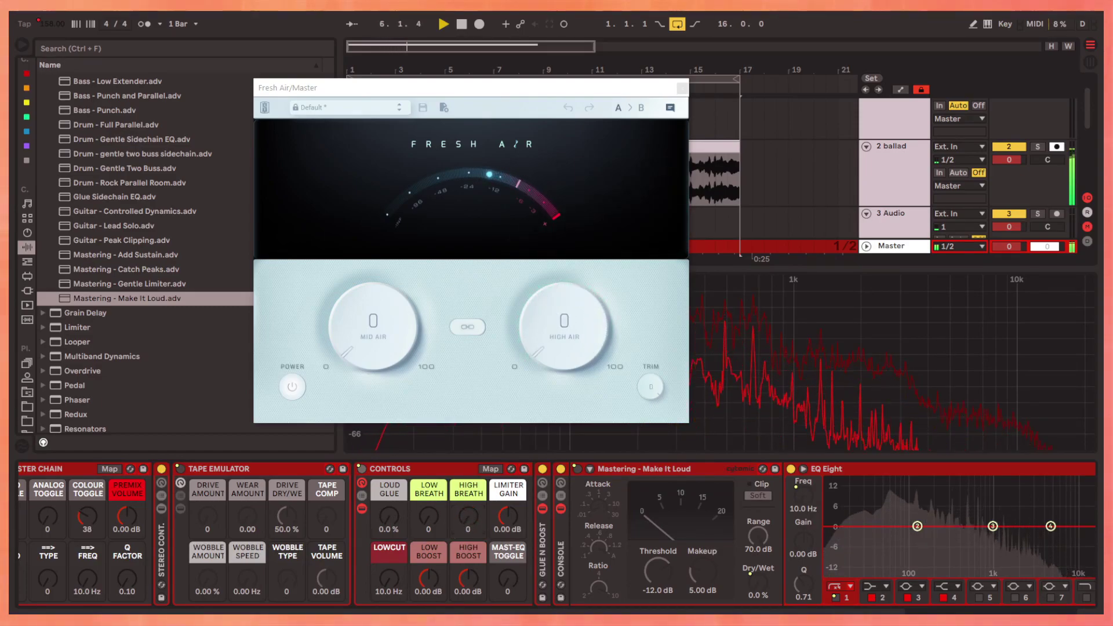
left_click(562, 509)
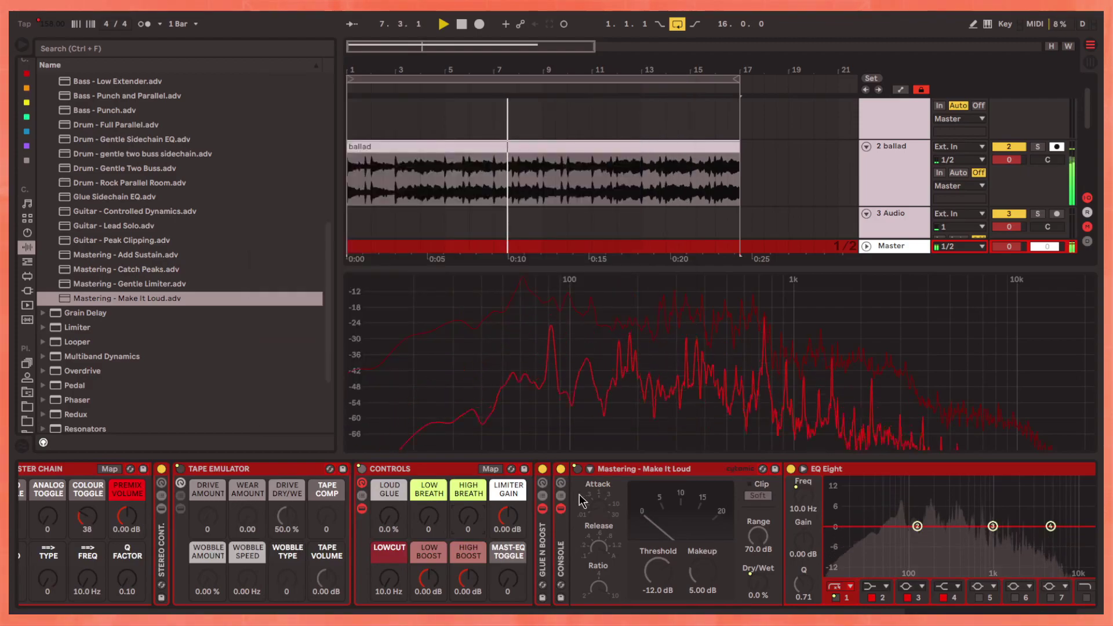
left_click(542, 509)
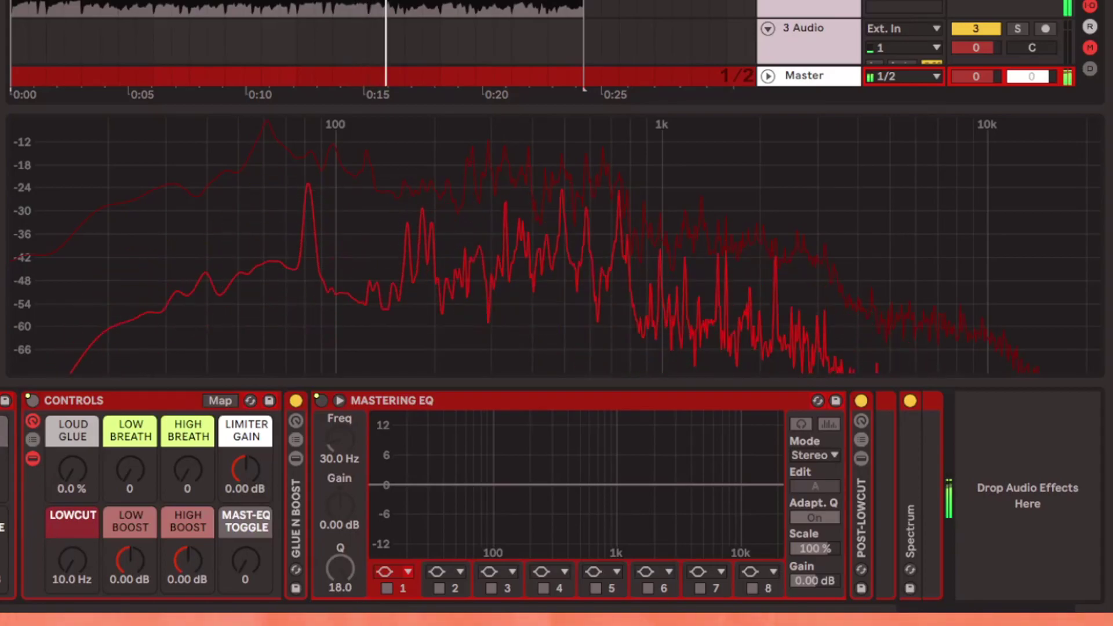
- Enable the Mastering EQ by raising the Mast-EQ Toggle macro to 66
left_click_drag(246, 562, 246, 504)
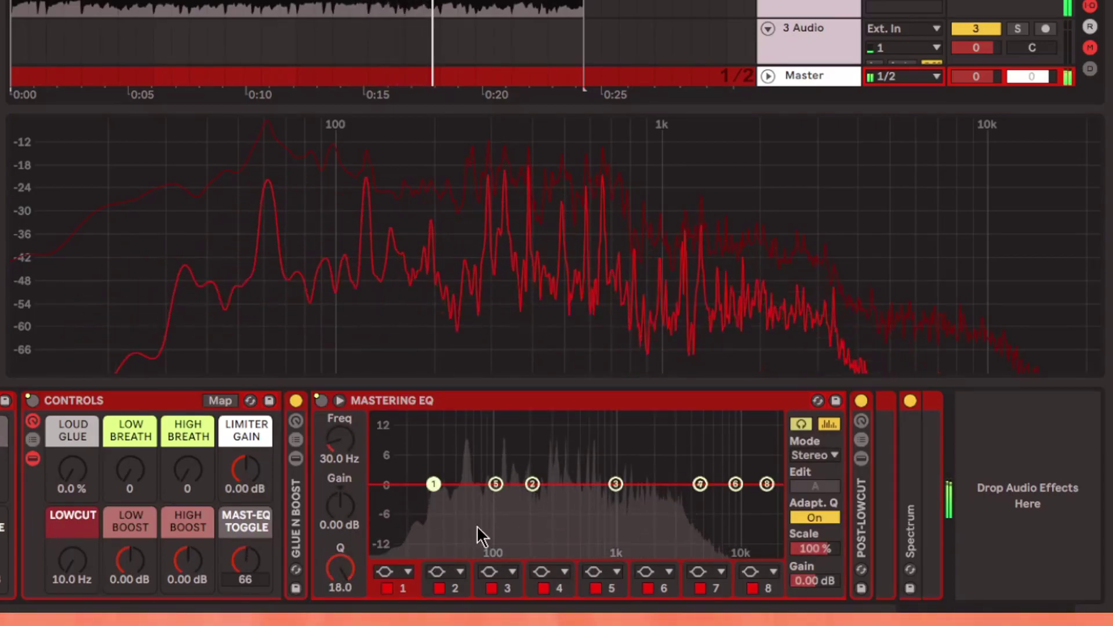
- Boost and shift bands 8, 2, 3, 6 and a 5 kHz band in the expanded Mastering EQ, then switch the EQ off with its toggle macro
double_click(510, 446)
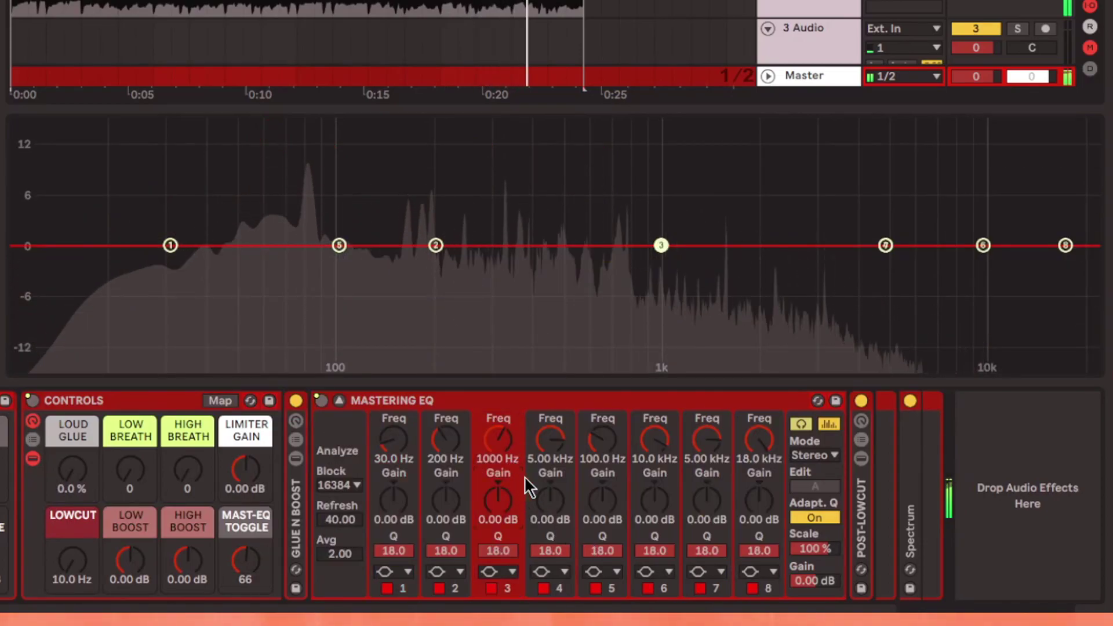
left_click_drag(1066, 245, 568, 162)
left_click_drag(435, 246, 480, 176)
left_click_drag(661, 246, 694, 138)
left_click_drag(882, 245, 791, 161)
left_click_drag(983, 245, 885, 162)
left_click_drag(248, 557, 245, 522)
left_click_drag(246, 560, 245, 522)
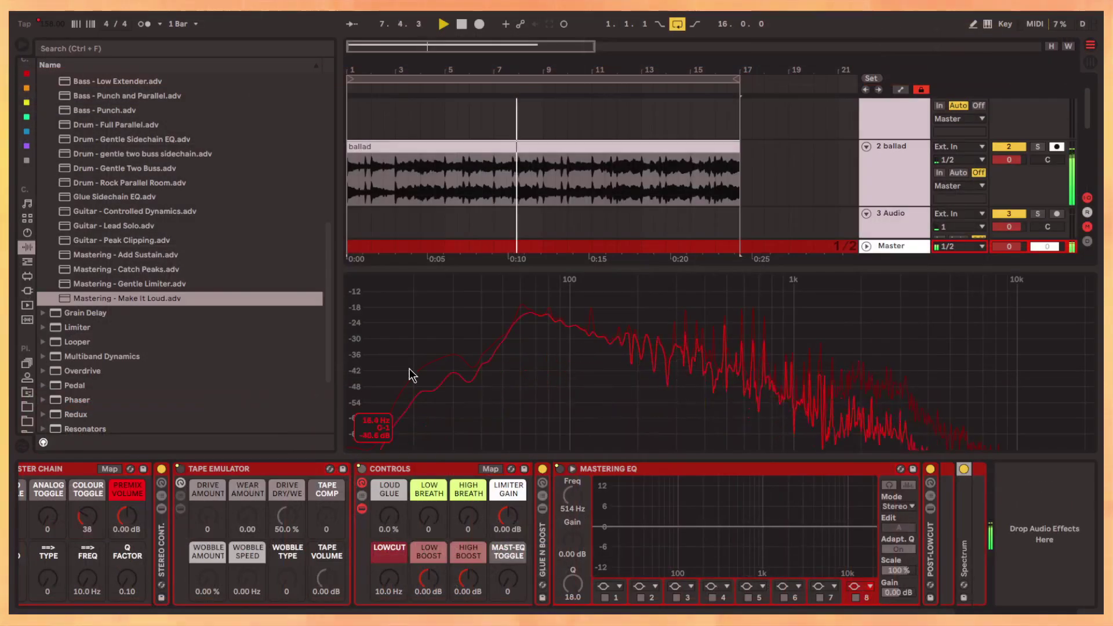
- Add a Saturator from the browser's audio effects to the master track, directly after the Post-Lowcut device
scroll(167, 323, "down", 4)
mouse_move(76, 352)
left_mouse_down()
mouse_move(783, 534)
mouse_move(966, 558)
left_mouse_up()
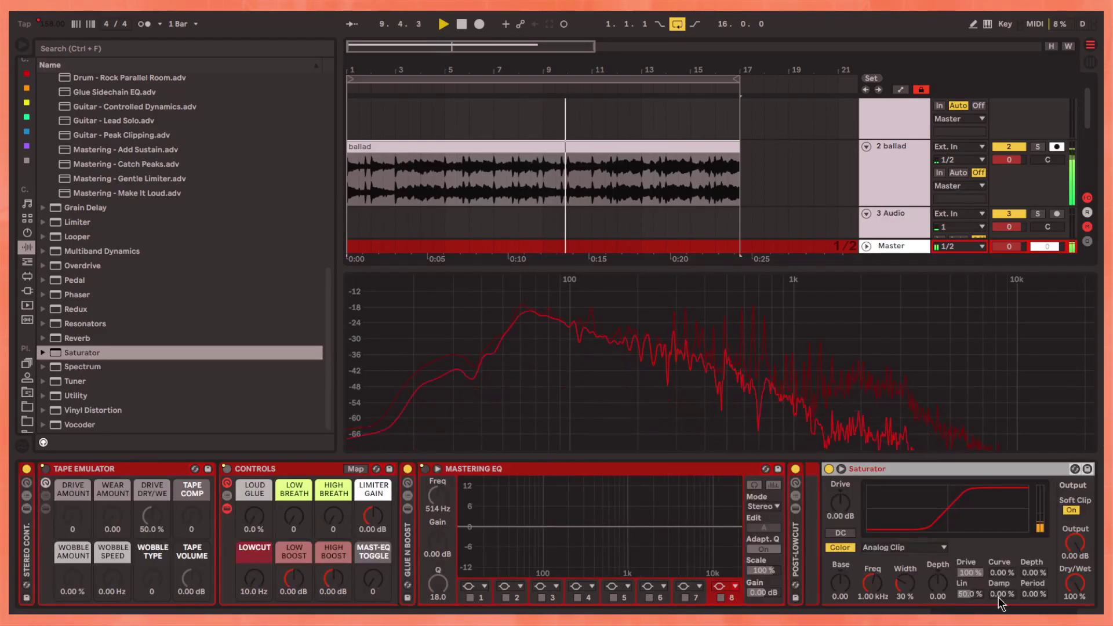
left_click(788, 547)
left_click(765, 591)
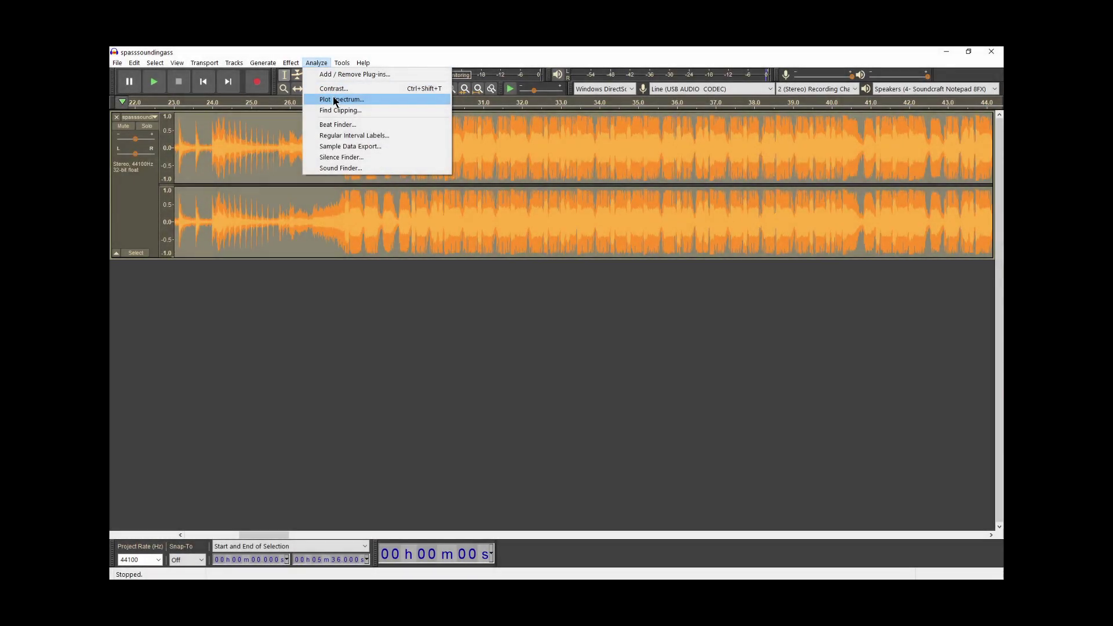
- Switch to Audacity and view the frequency spectrum of the selected stereo track
left_click(333, 99)
left_click(652, 318)
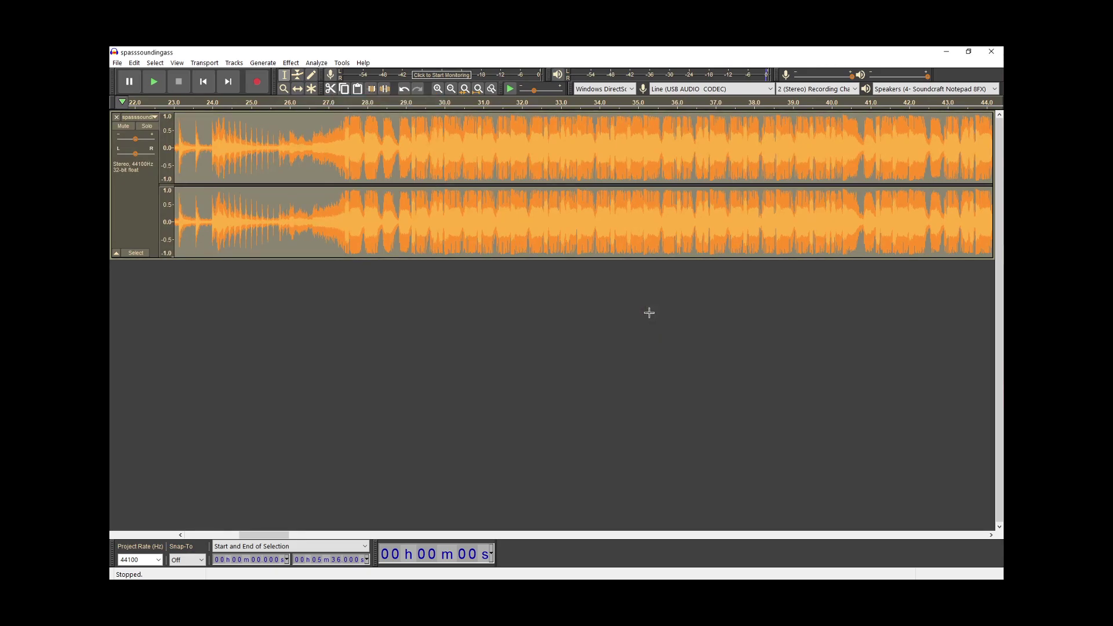
left_click(638, 422)
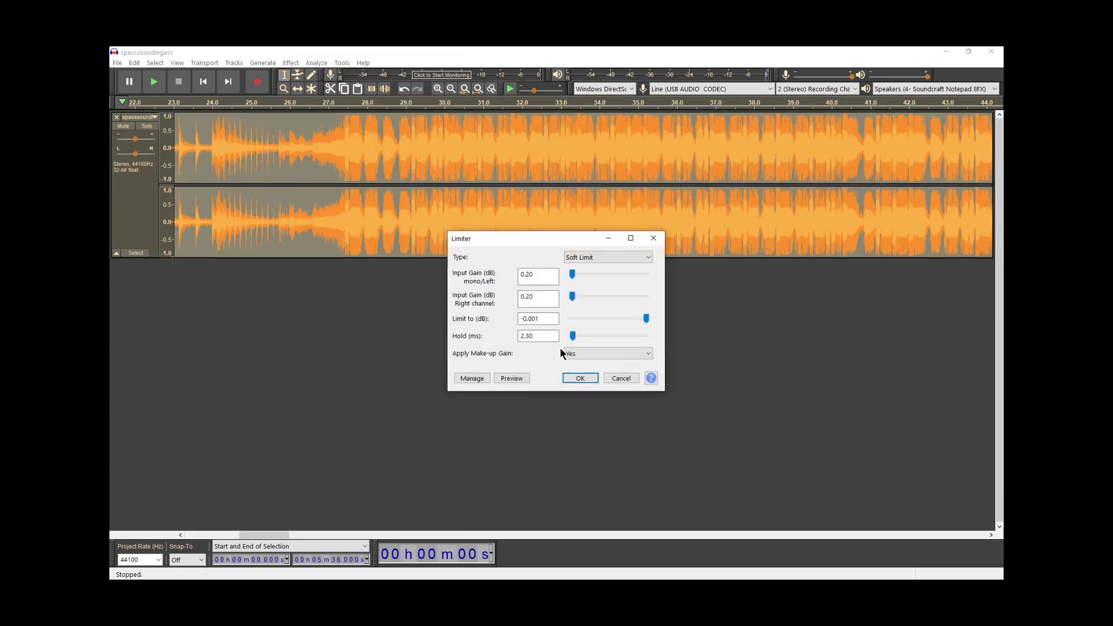
- Apply the Limiter repeatedly to the selected track: Soft Limit, 0.20 dB input gain on both channels, -0.001 dB limit, 2.30 ms hold, make-up gain on
left_click(580, 378)
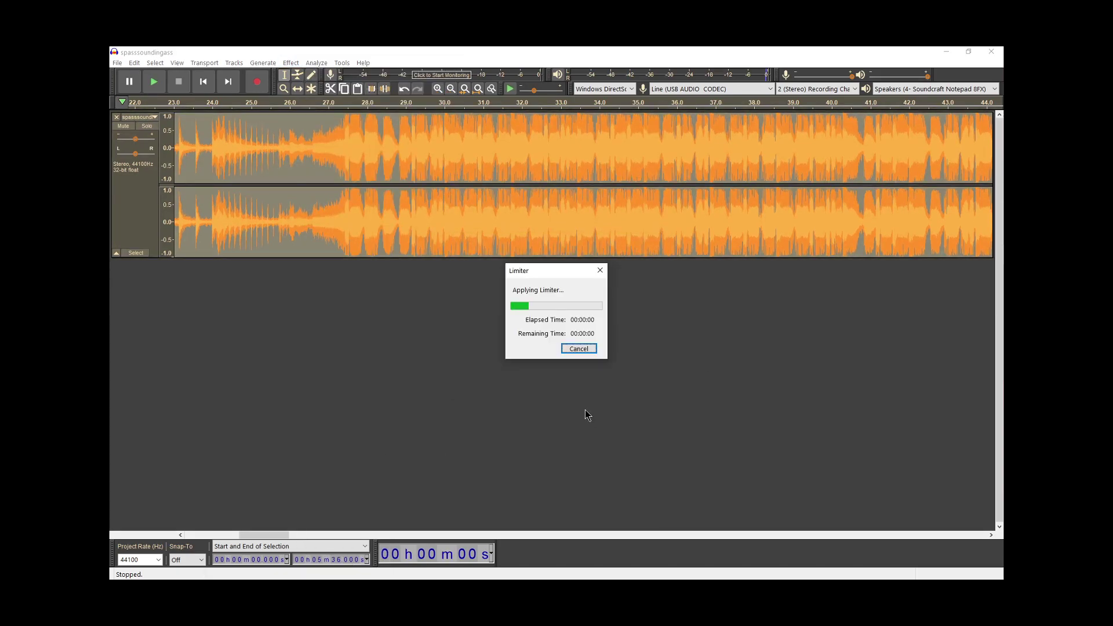
key("ctrl+r")
key("ctrl+r")
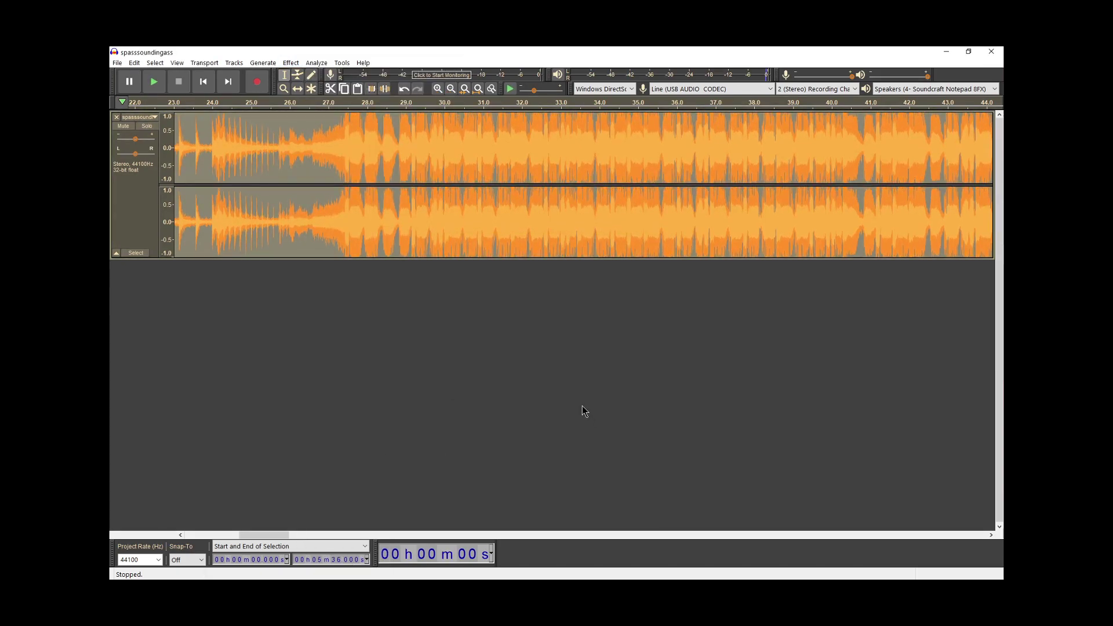
scroll(571, 390, "down", 1)
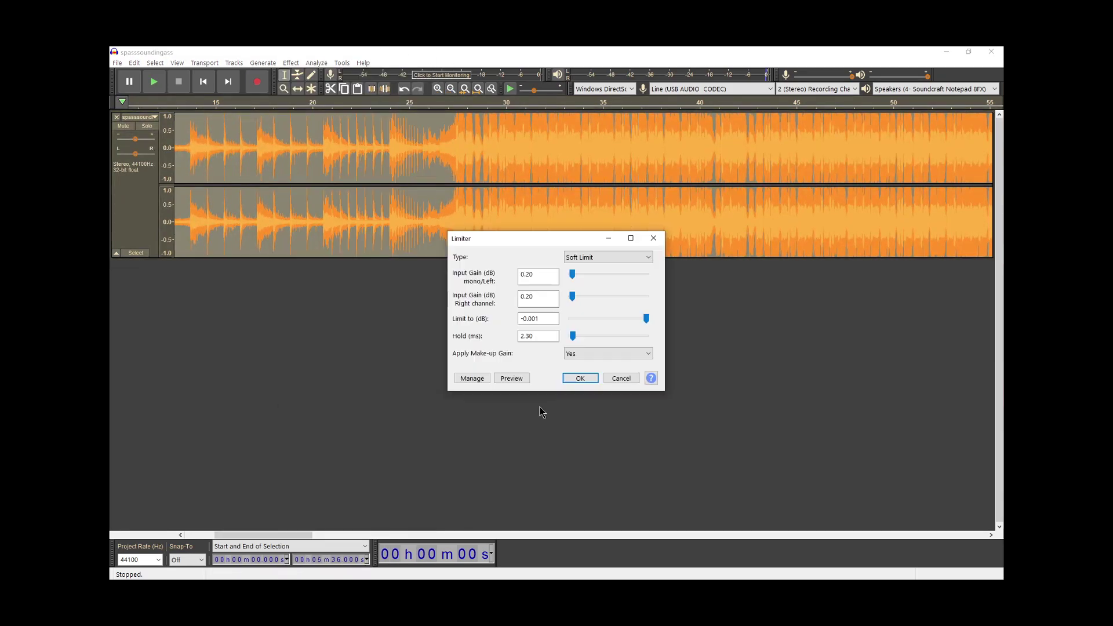
left_click(577, 378)
key("ctrl+r")
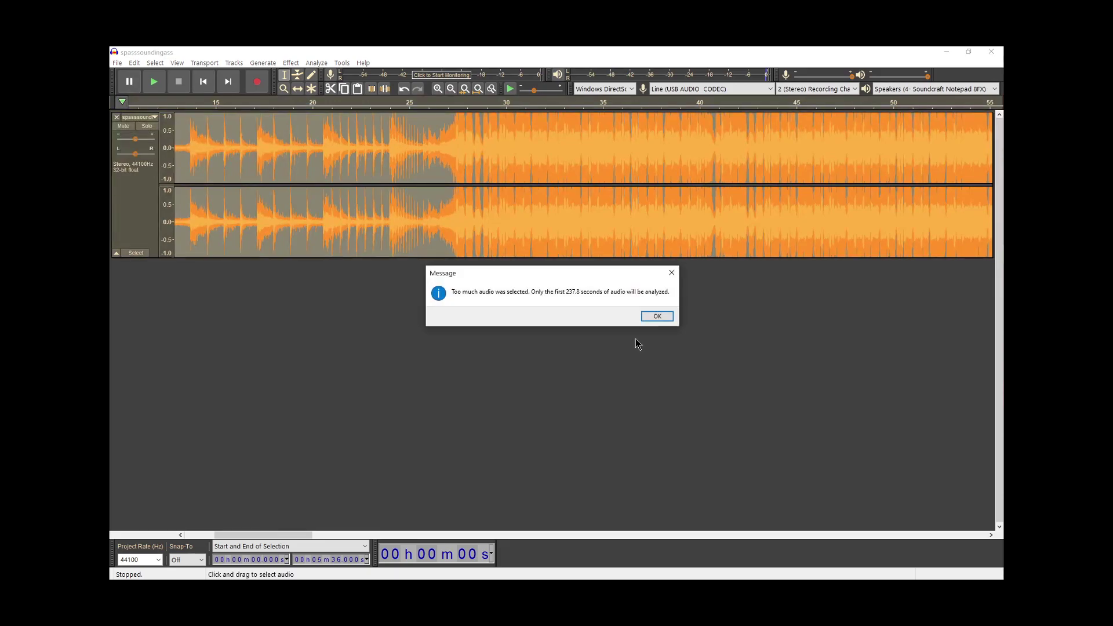
- View the limited track's frequency spectrum and play the track to compare it with the muted second version
key("Return")
left_click(633, 422)
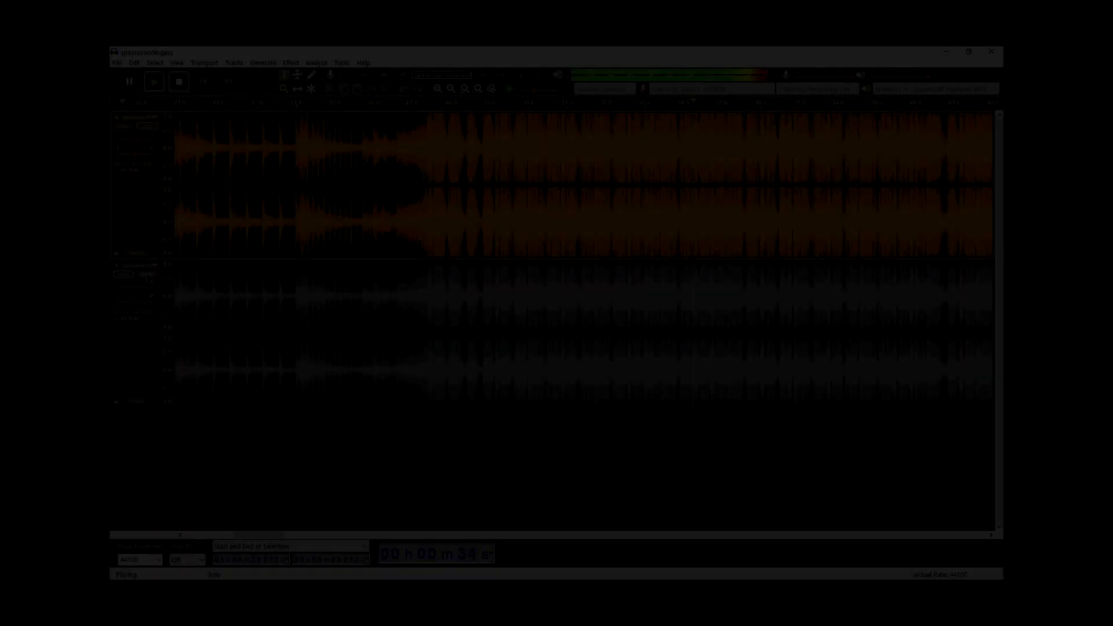
key("space")
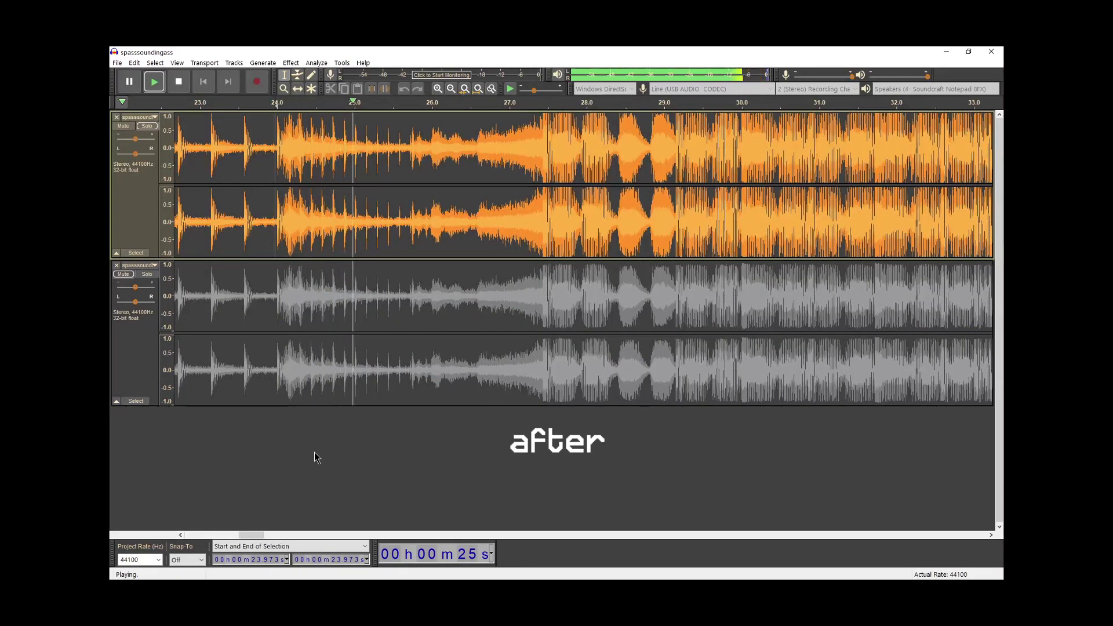
key("ctrl+3")
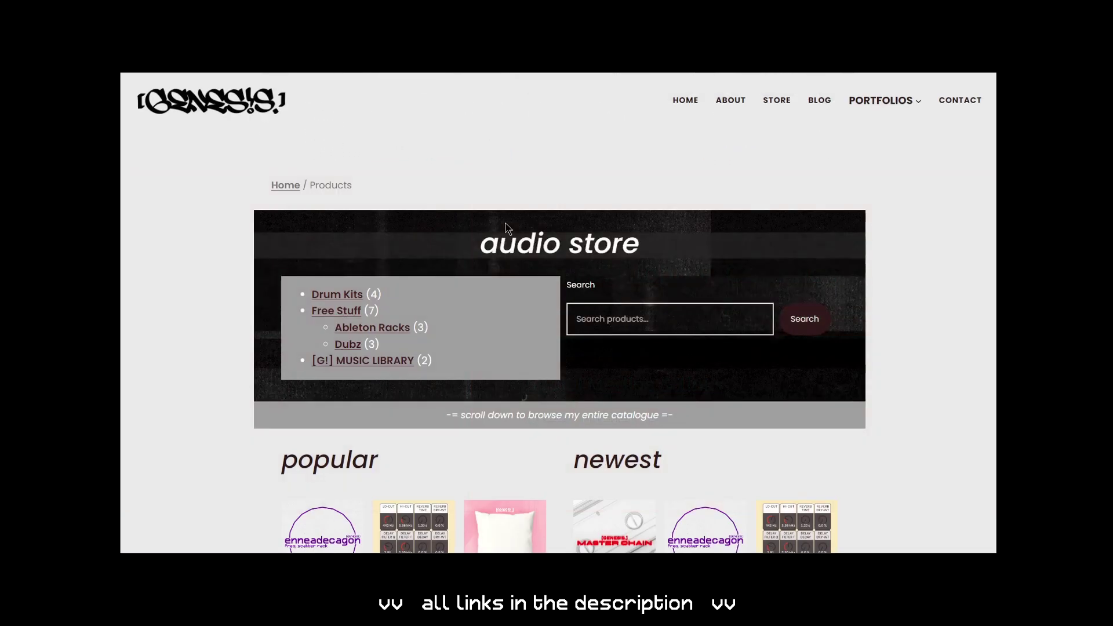
- Switch to the web browser's audio store and open the MASTER CHAIN product page from the newest items to read its description
scroll(894, 181, "down", 5)
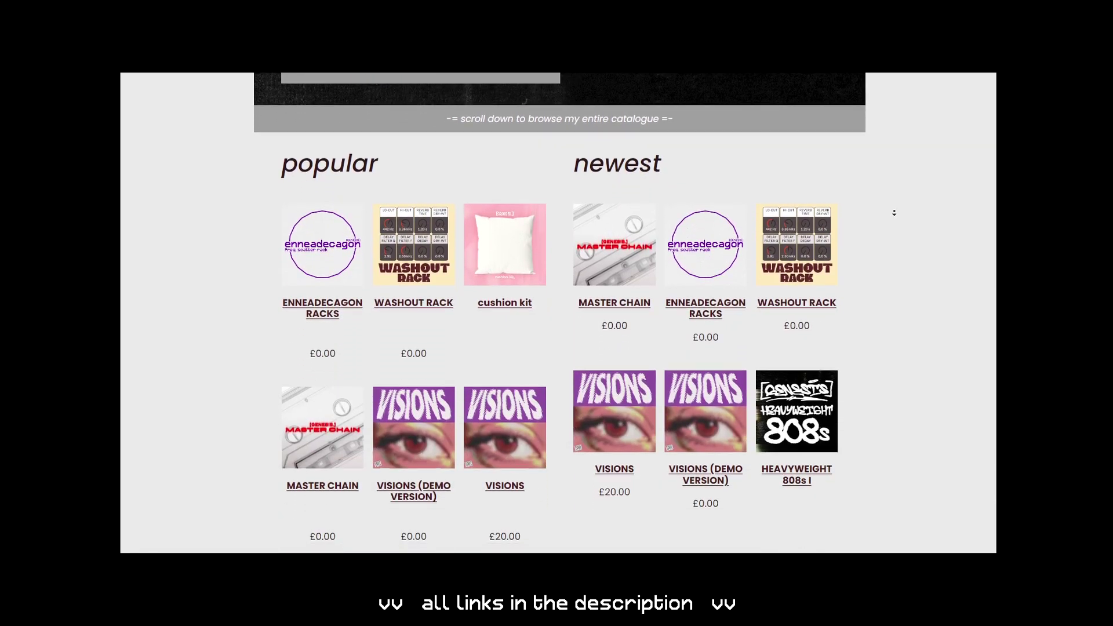
left_click(626, 230)
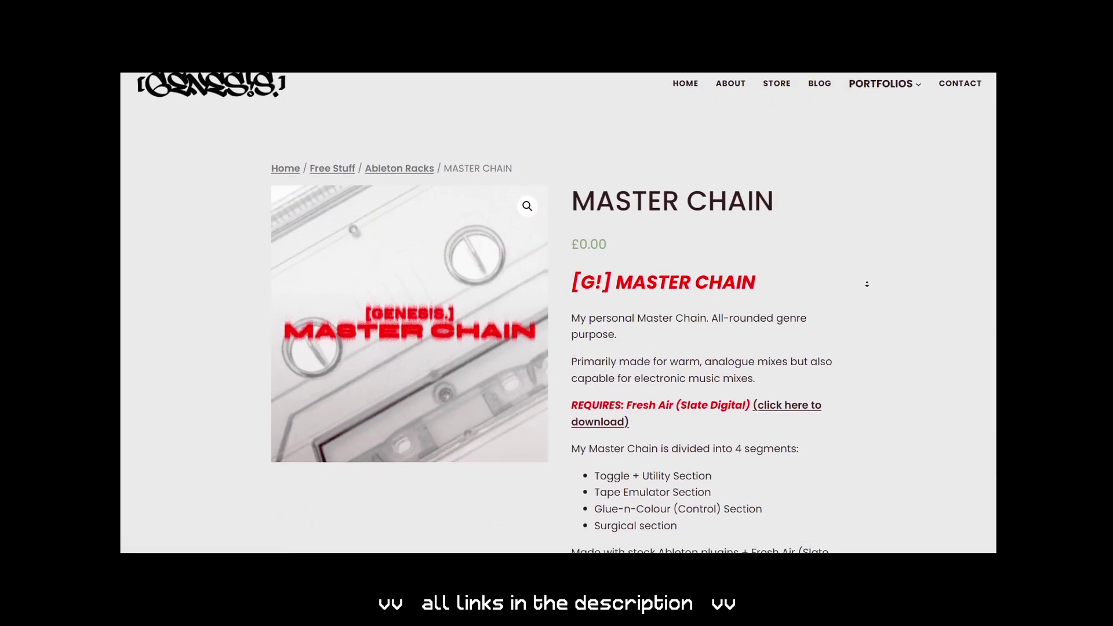
scroll(867, 284, "down", 1)
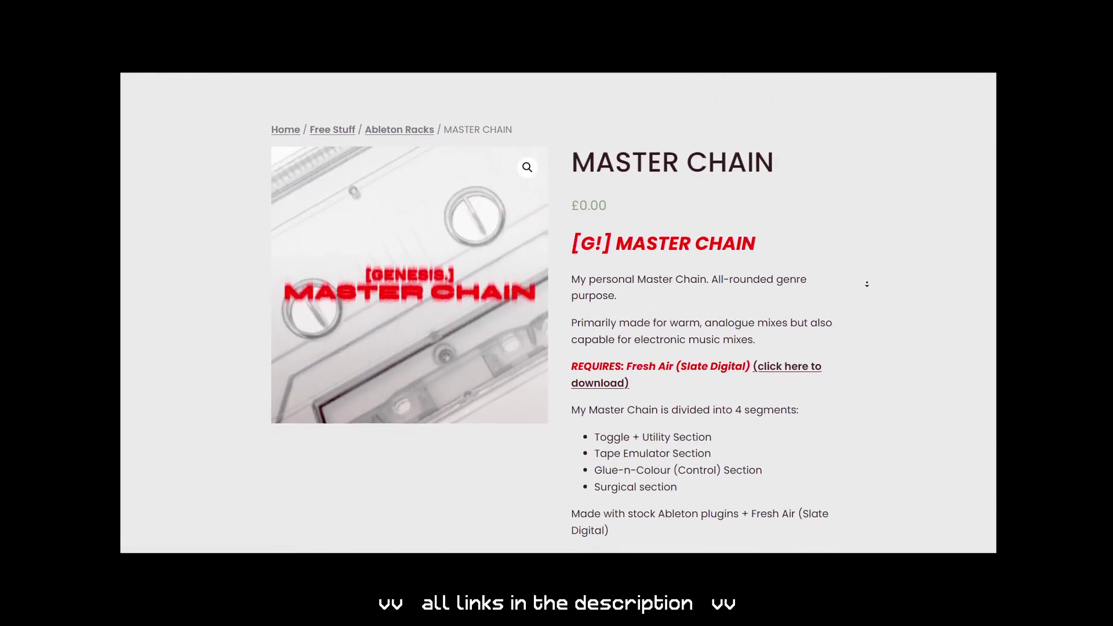